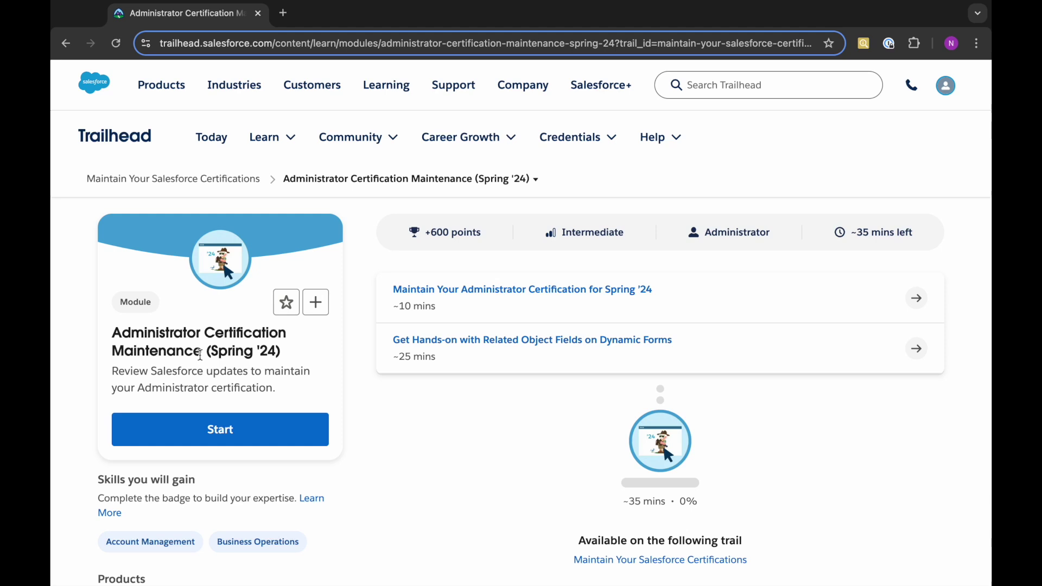
Start the Administrator Certification Maintenance (Spring '24) module.
{"action": "left_click_drag", "start_coordinate": [206, 353], "coordinate": [294, 358]}
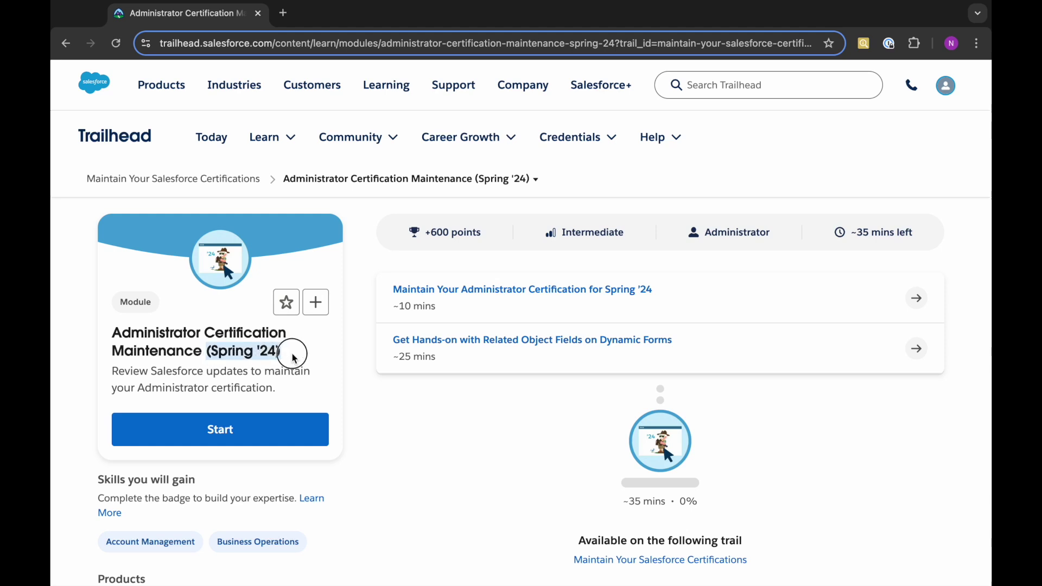
{"action": "left_click", "coordinate": [294, 357]}
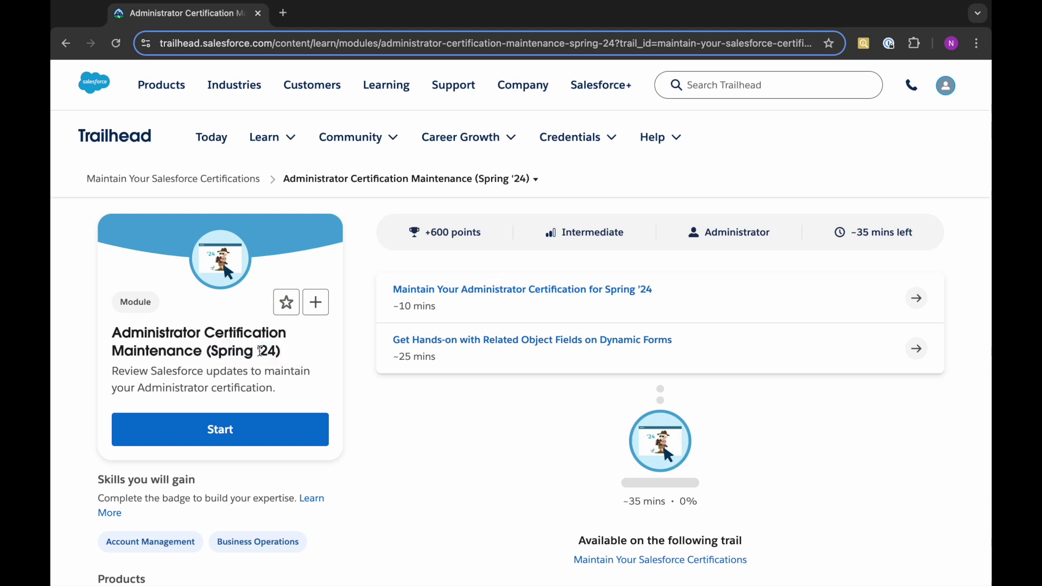
{"action": "left_click_drag", "start_coordinate": [207, 352], "coordinate": [295, 358]}
{"action": "left_click", "coordinate": [293, 354]}
{"action": "left_click", "coordinate": [112, 331]}
{"action": "left_click_drag", "start_coordinate": [111, 331], "coordinate": [292, 354]}
{"action": "left_click", "coordinate": [251, 485]}
{"action": "left_click", "coordinate": [311, 434]}
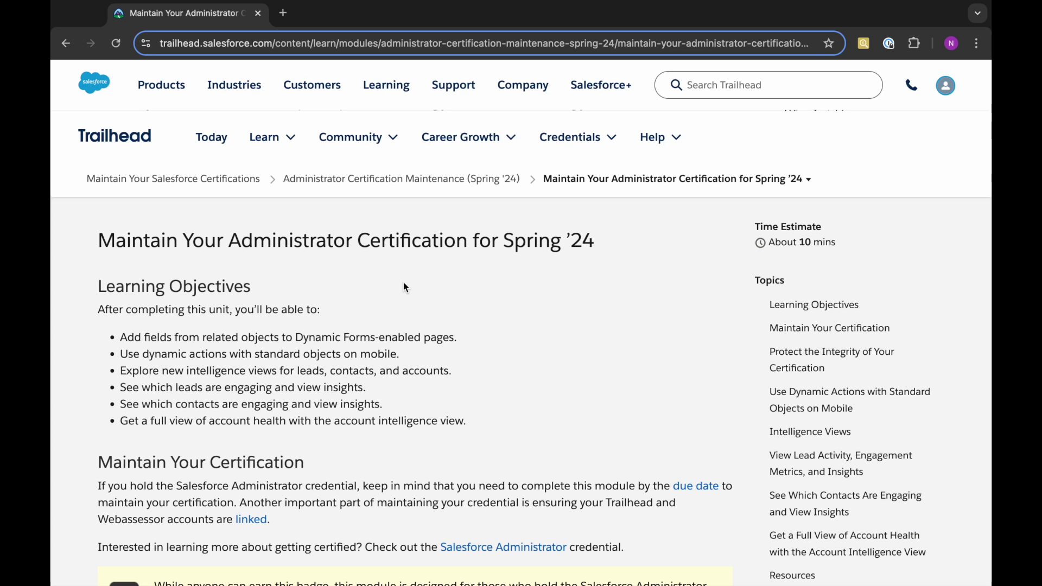
Review the unit's learning objectives and its sections on maintaining the certification and protecting its integrity.
{"action": "scroll", "coordinate": [398, 365], "scroll_direction": "down", "scroll_amount": 1}
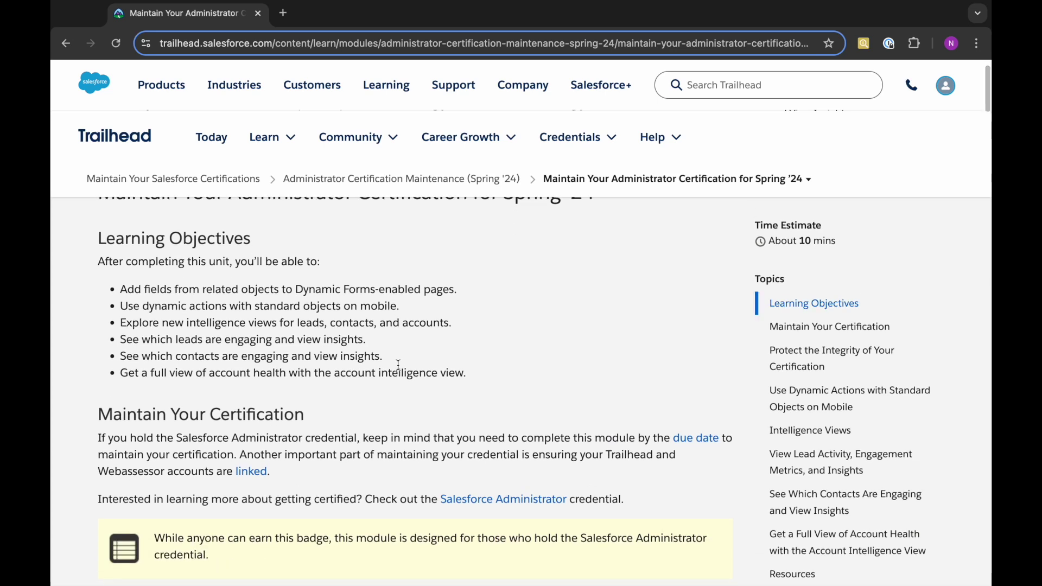
{"action": "scroll", "coordinate": [398, 365], "scroll_direction": "up", "scroll_amount": 1}
{"action": "scroll", "coordinate": [398, 365], "scroll_direction": "down", "scroll_amount": 1}
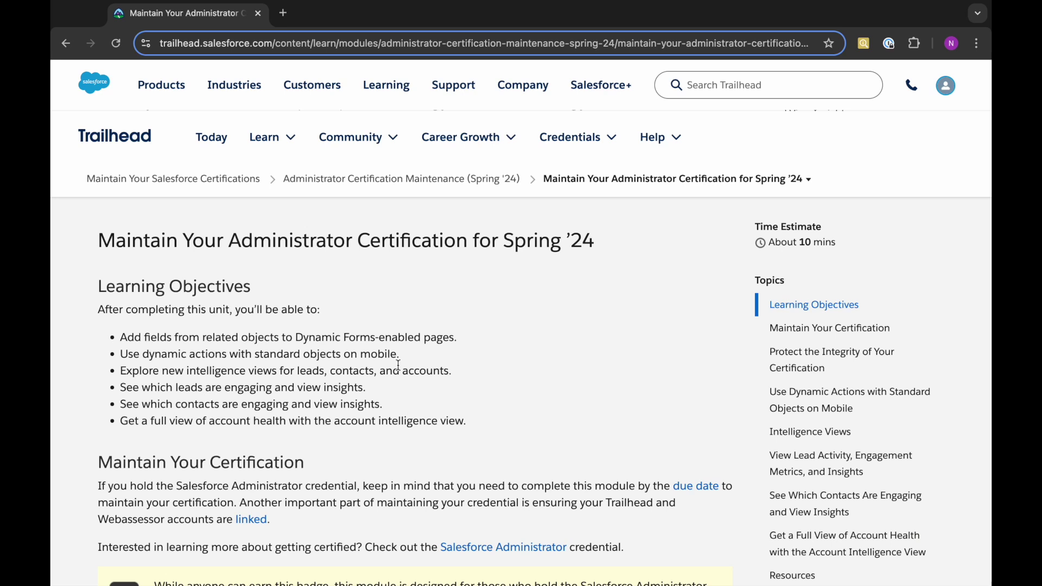
{"action": "scroll", "coordinate": [437, 409], "scroll_direction": "down", "scroll_amount": 1}
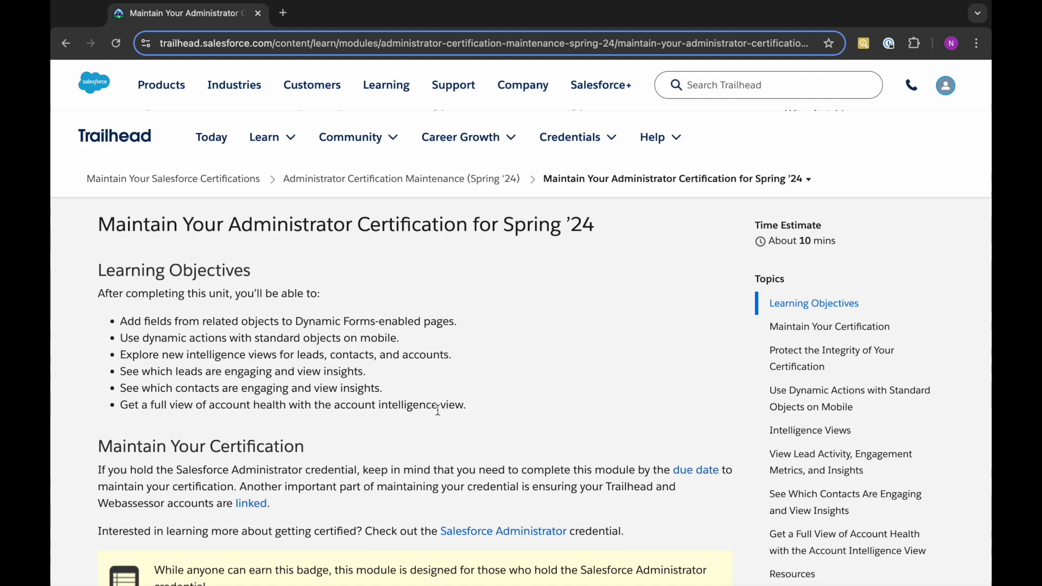
{"action": "scroll", "coordinate": [437, 410], "scroll_direction": "down", "scroll_amount": 5}
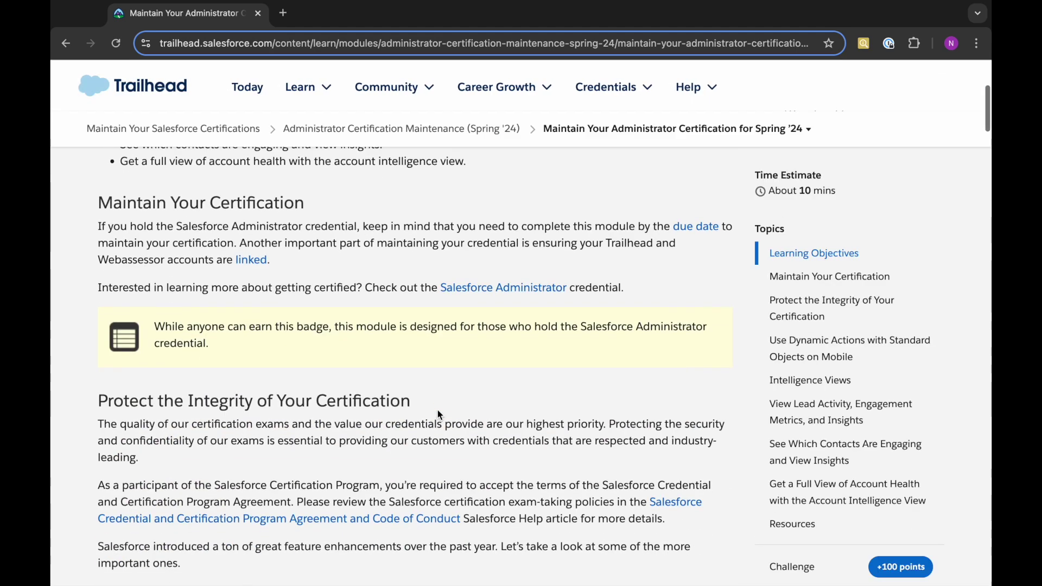
{"action": "scroll", "coordinate": [438, 412], "scroll_direction": "down", "scroll_amount": 3}
{"action": "scroll", "coordinate": [439, 414], "scroll_direction": "down", "scroll_amount": 4}
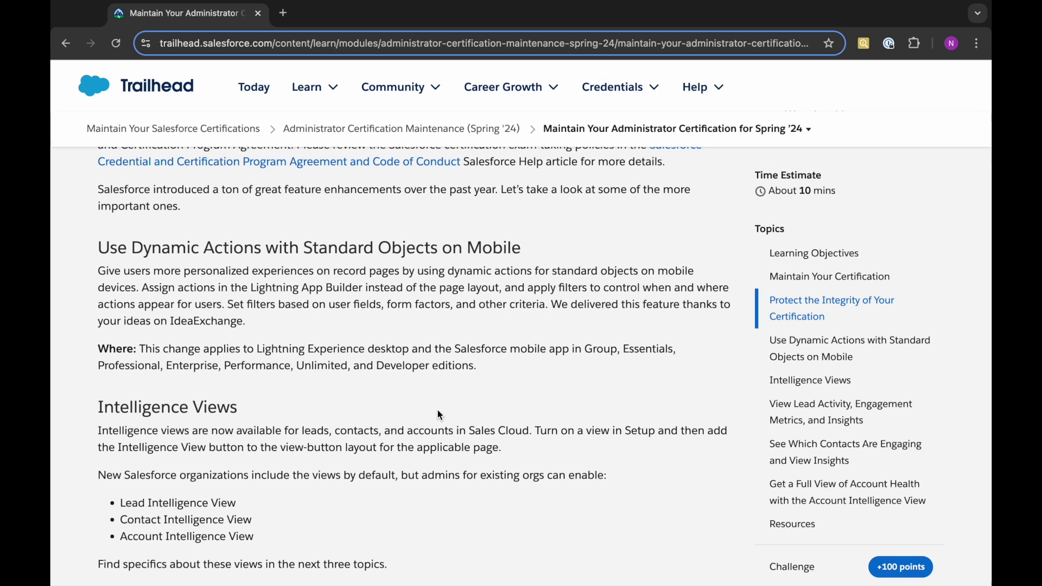
Read the sections on dynamic actions with standard objects on mobile and on Intelligence Views.
{"action": "scroll", "coordinate": [438, 414], "scroll_direction": "down", "scroll_amount": 1}
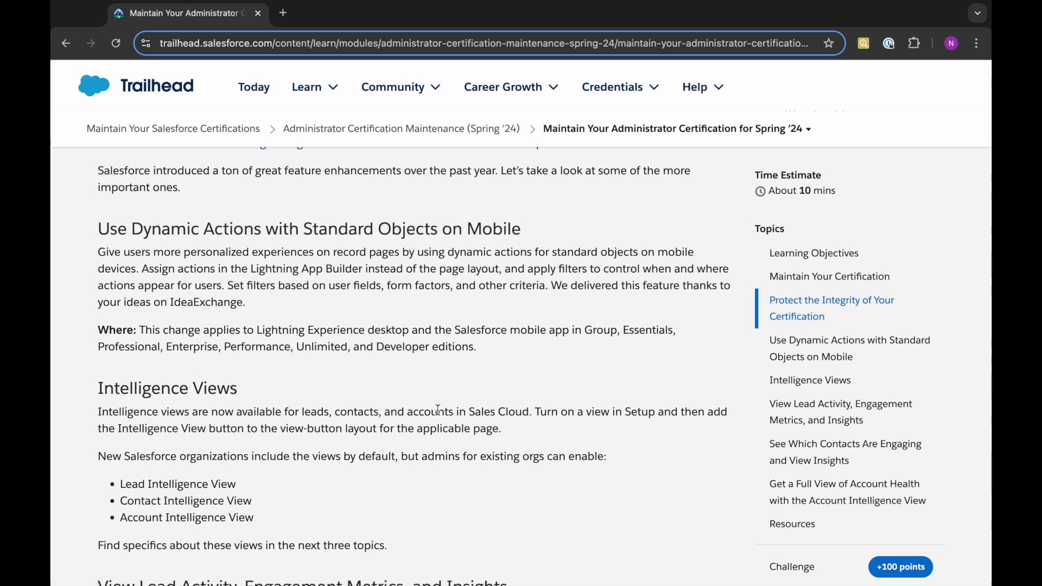
{"action": "scroll", "coordinate": [422, 430], "scroll_direction": "down", "scroll_amount": 2}
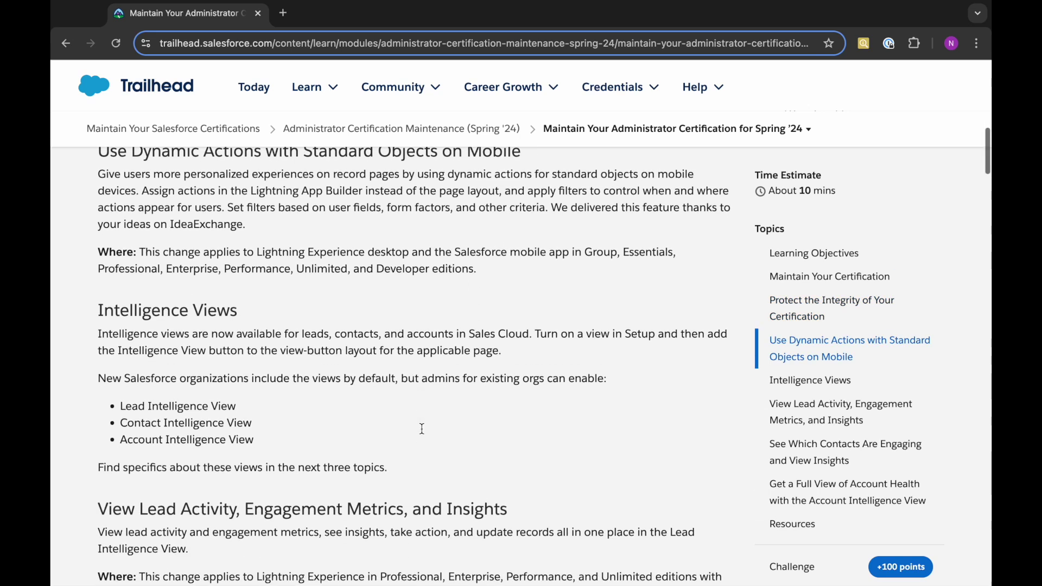
{"action": "scroll", "coordinate": [422, 433], "scroll_direction": "down", "scroll_amount": 2}
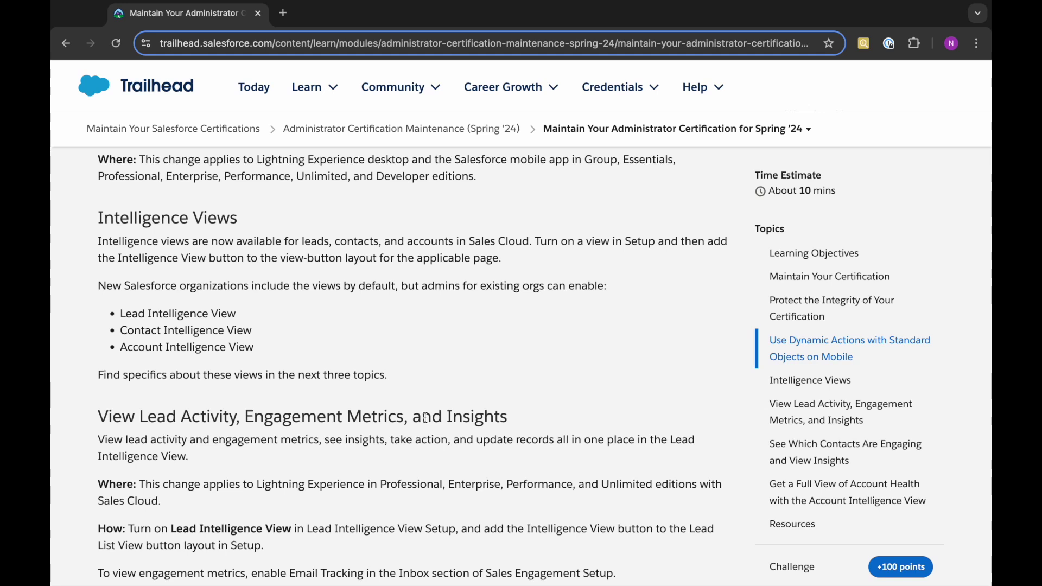
{"action": "scroll", "coordinate": [425, 417], "scroll_direction": "down", "scroll_amount": 1}
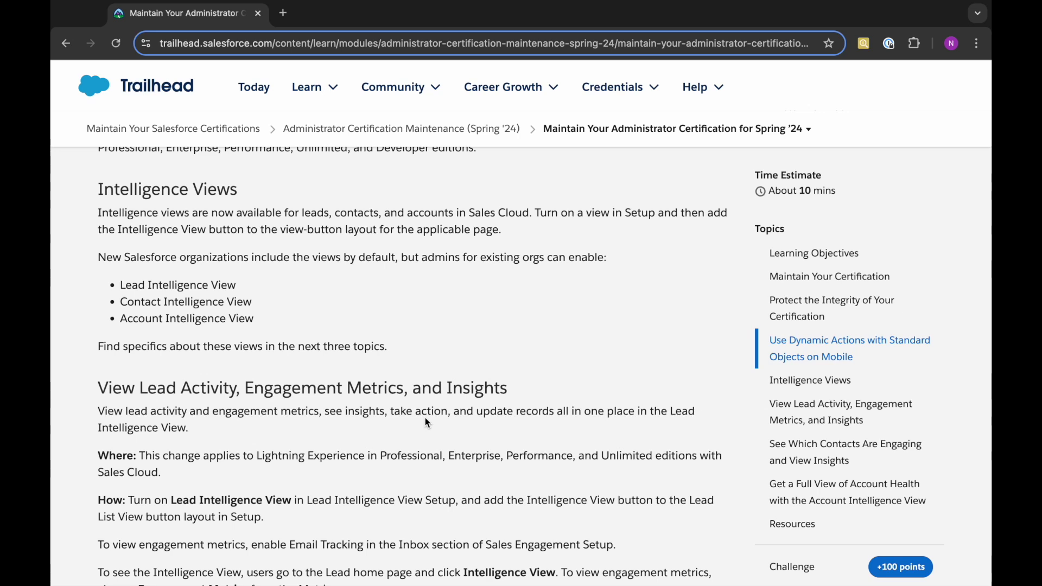
{"action": "scroll", "coordinate": [424, 421], "scroll_direction": "down", "scroll_amount": 1}
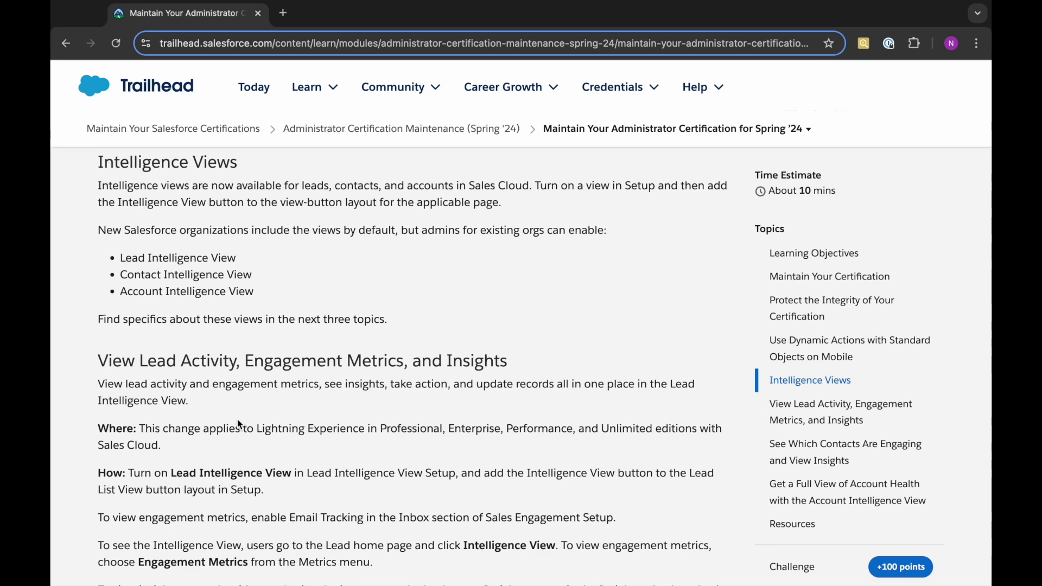
Examine the Lead Intelligence View setup instructions, example image, lead activity metrics and engagement metrics.
{"action": "scroll", "coordinate": [238, 423], "scroll_direction": "down", "scroll_amount": 6}
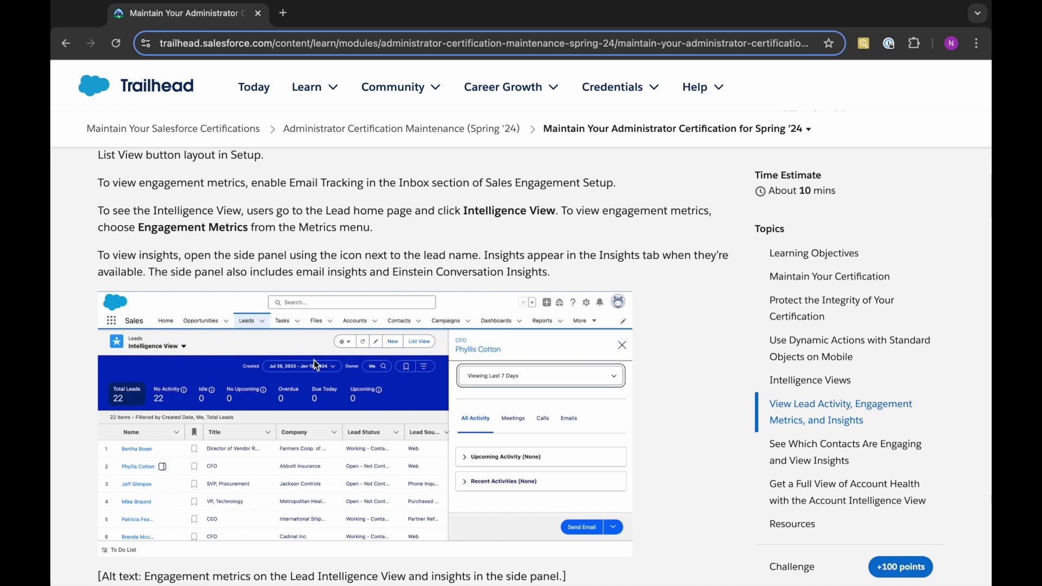
{"action": "scroll", "coordinate": [313, 360], "scroll_direction": "up", "scroll_amount": 1}
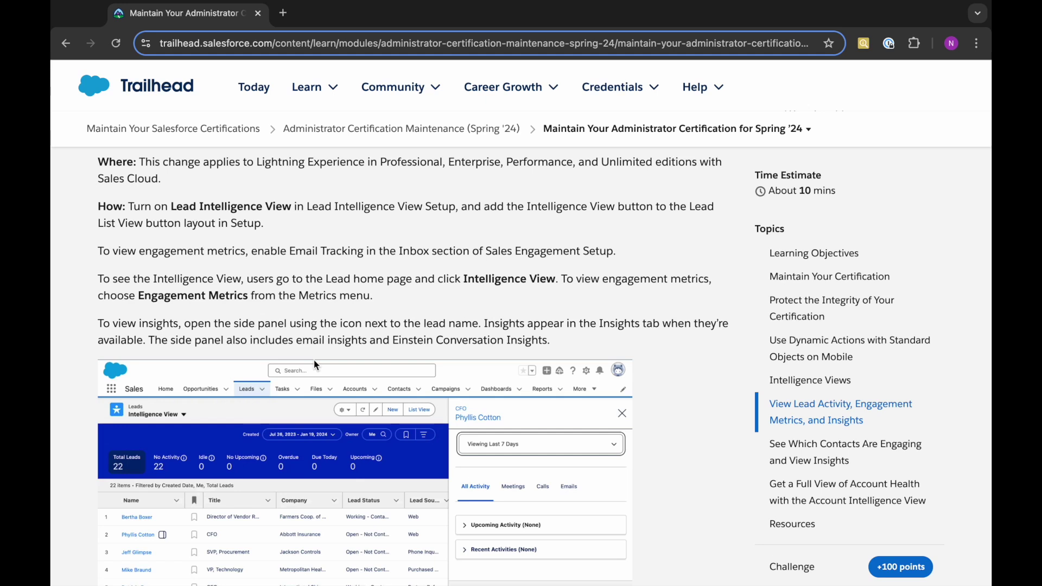
{"action": "scroll", "coordinate": [314, 361], "scroll_direction": "down", "scroll_amount": 1}
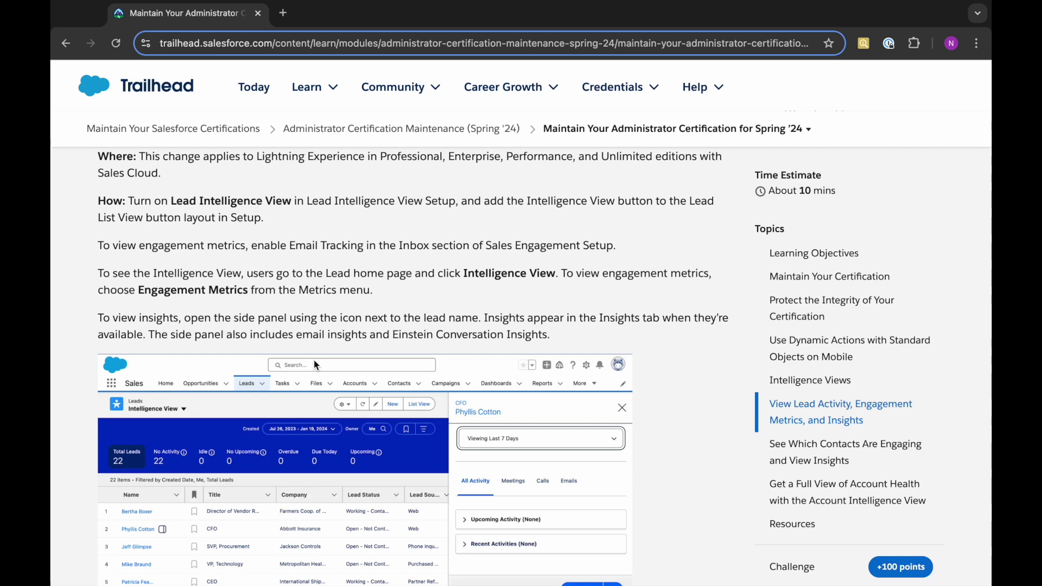
{"action": "scroll", "coordinate": [314, 360], "scroll_direction": "down", "scroll_amount": 5}
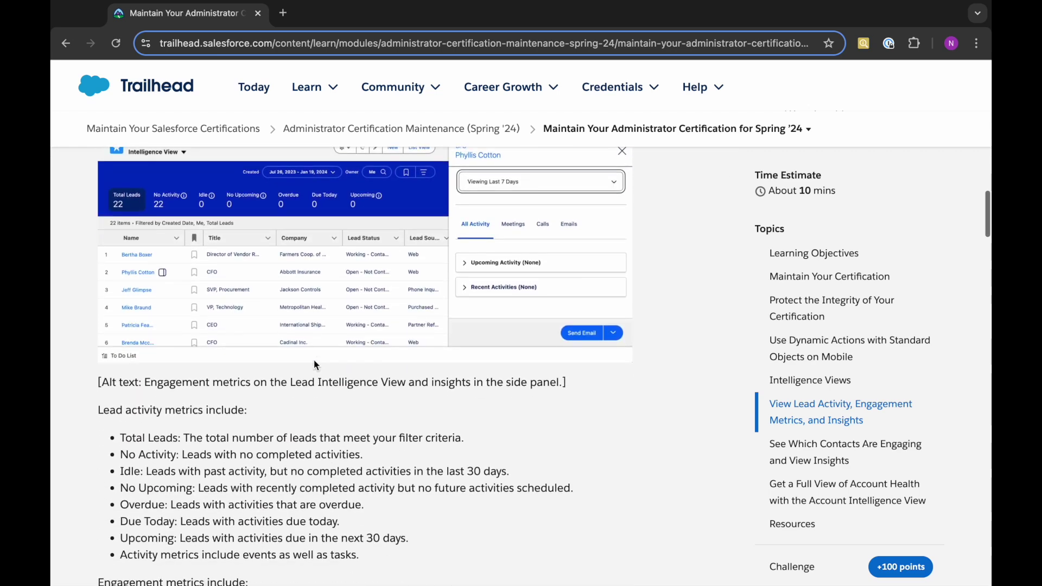
{"action": "scroll", "coordinate": [314, 360], "scroll_direction": "down", "scroll_amount": 3}
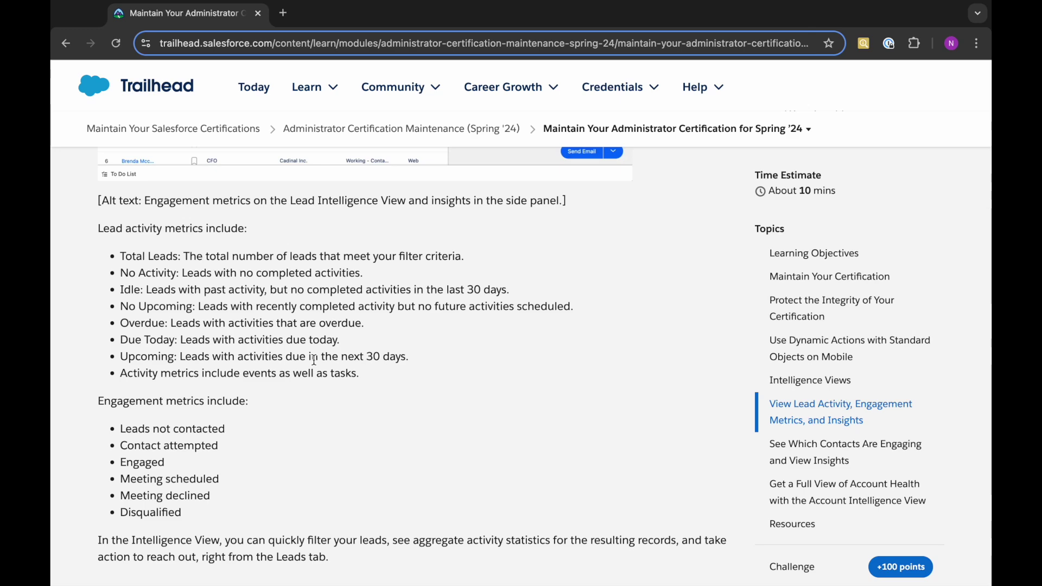
{"action": "scroll", "coordinate": [314, 359], "scroll_direction": "up", "scroll_amount": 4}
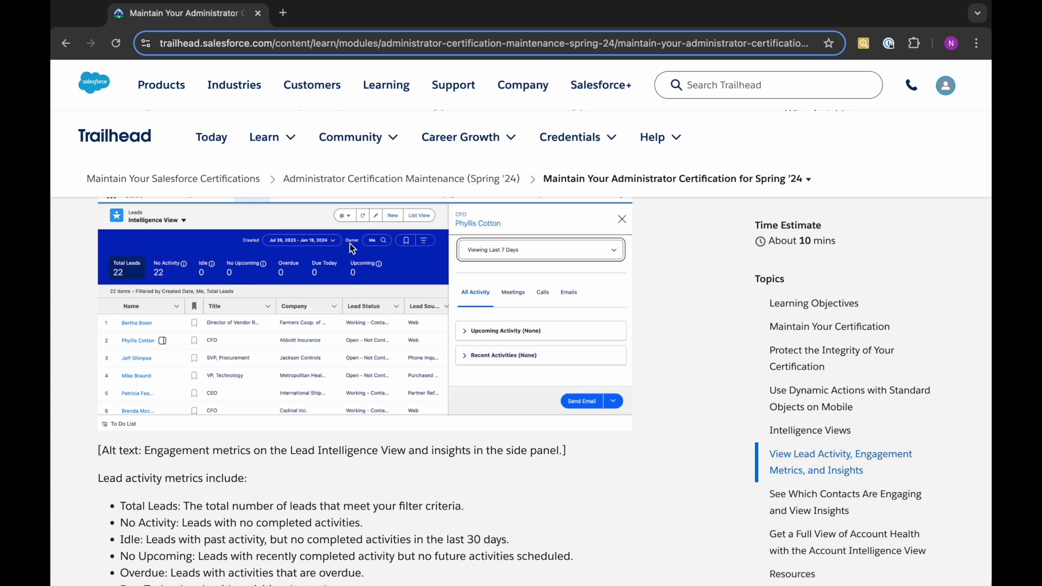
{"action": "scroll", "coordinate": [310, 388], "scroll_direction": "down", "scroll_amount": 3}
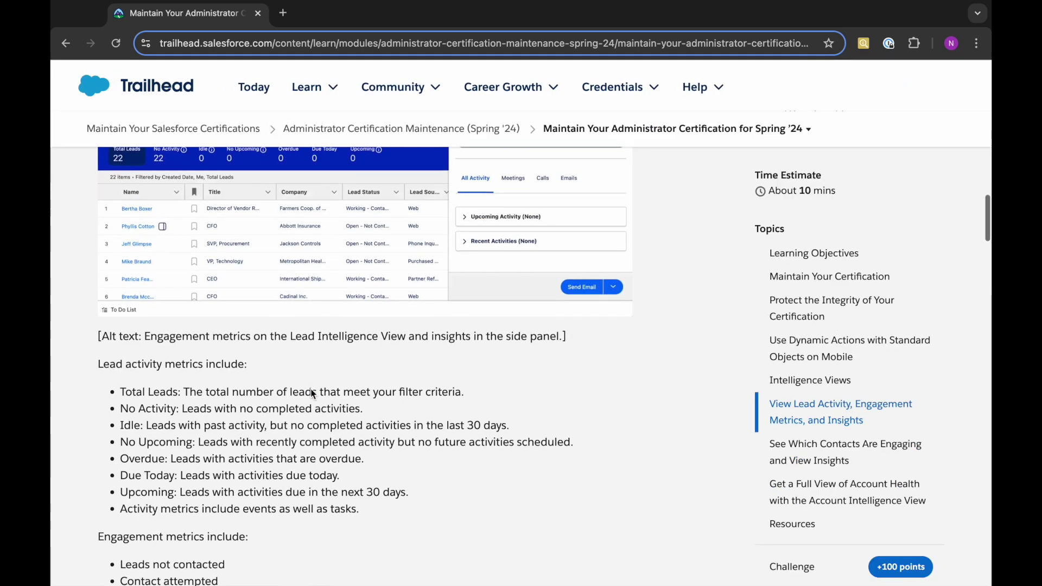
{"action": "scroll", "coordinate": [310, 389], "scroll_direction": "down", "scroll_amount": 5}
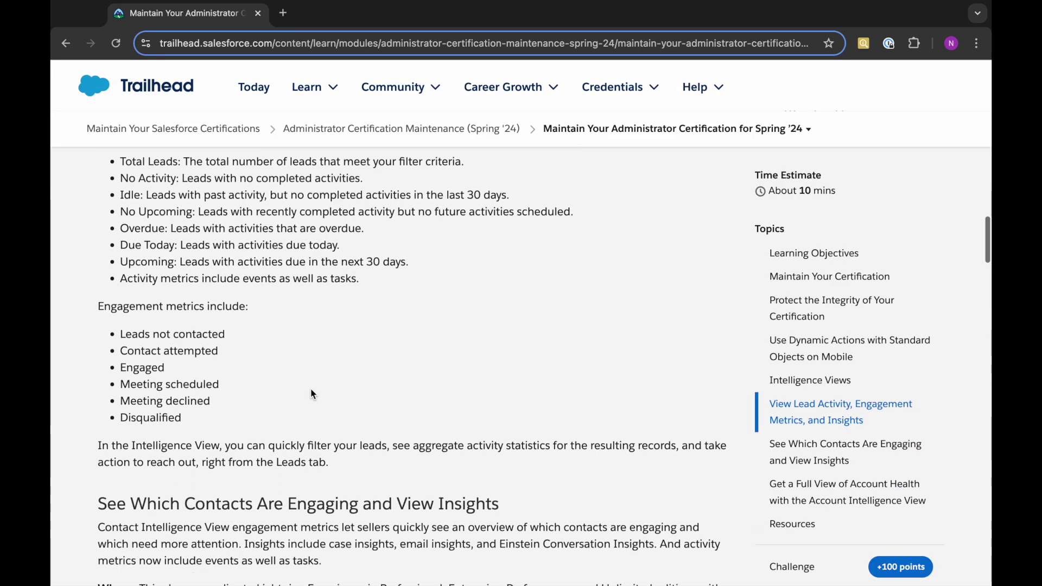
Read the section on engaging contacts, including the Contact Intelligence View setup, engagement metrics and example image.
{"action": "scroll", "coordinate": [310, 388], "scroll_direction": "down", "scroll_amount": 2}
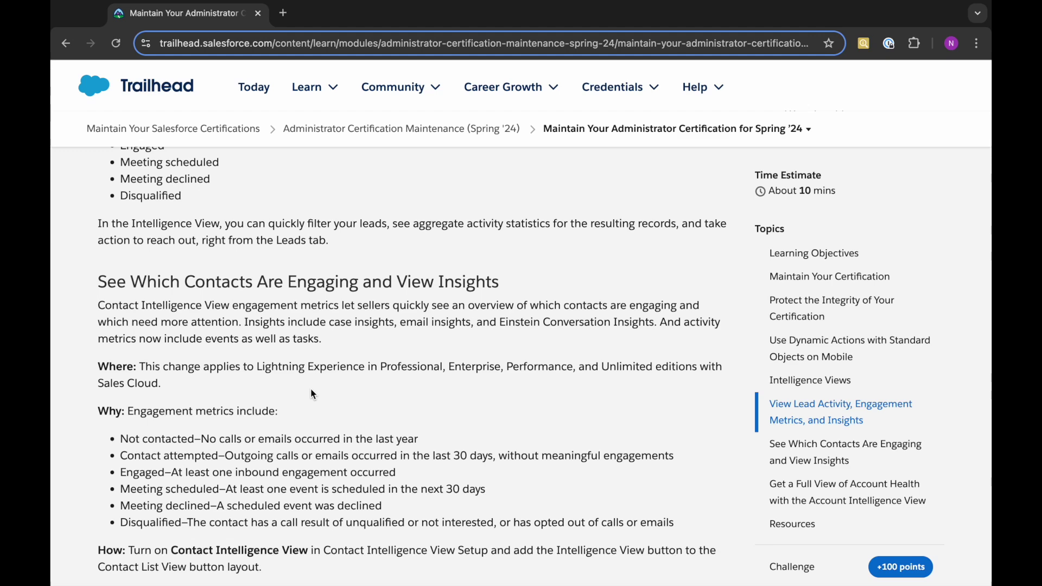
{"action": "scroll", "coordinate": [311, 390], "scroll_direction": "down", "scroll_amount": 3}
{"action": "scroll", "coordinate": [311, 388], "scroll_direction": "down", "scroll_amount": 3}
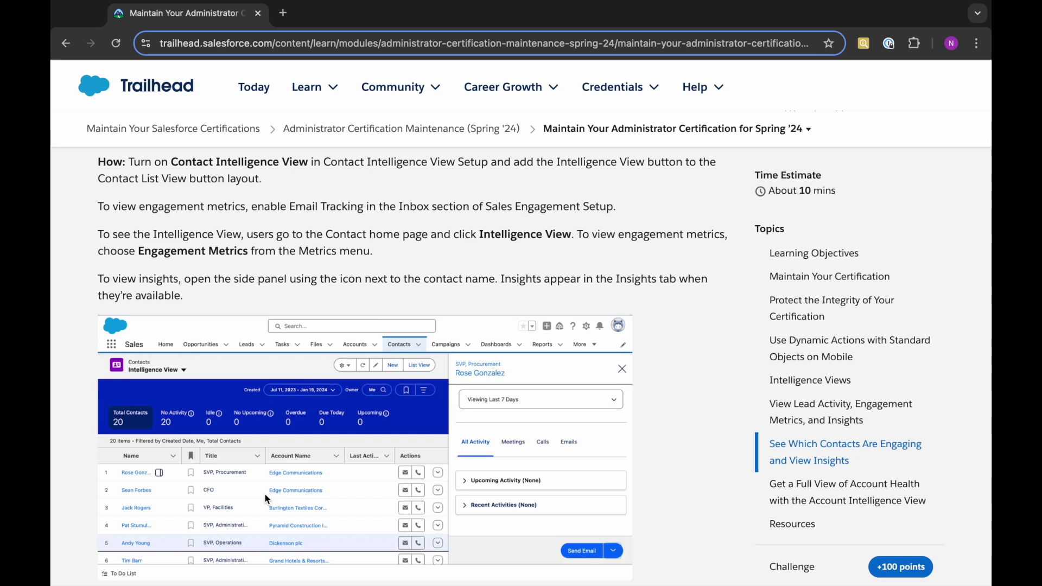
{"action": "scroll", "coordinate": [264, 493], "scroll_direction": "down", "scroll_amount": 8}
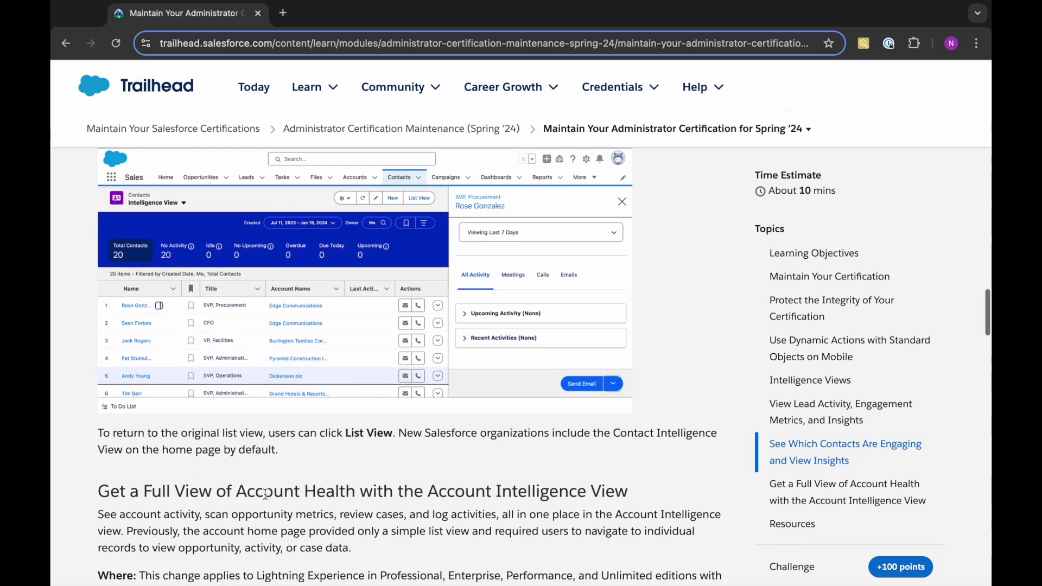
Read the section on account health with the Account Intelligence view and study its numbered callout image.
{"action": "scroll", "coordinate": [265, 494], "scroll_direction": "down", "scroll_amount": 3}
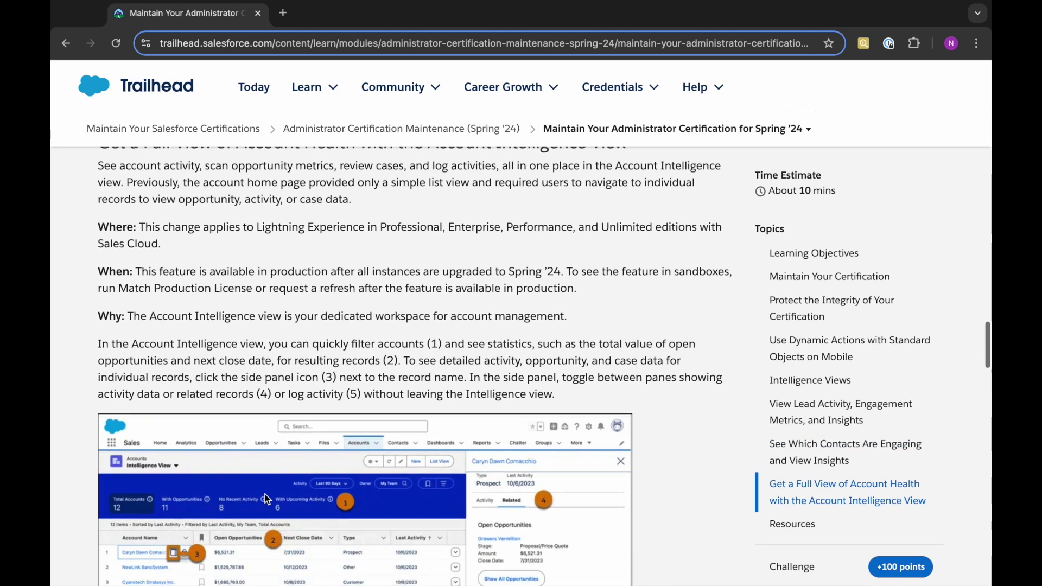
{"action": "scroll", "coordinate": [265, 494], "scroll_direction": "down", "scroll_amount": 1}
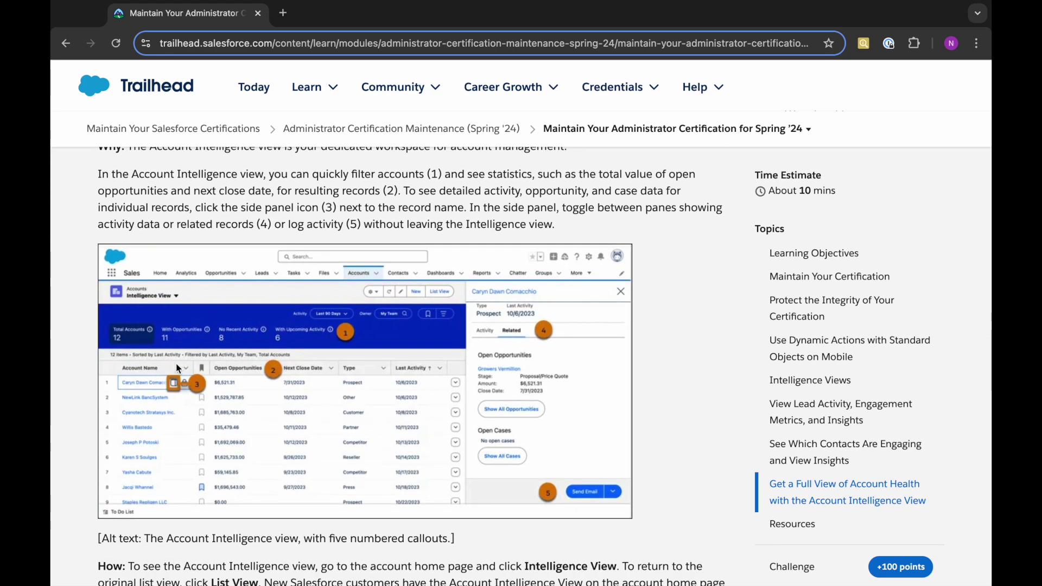
{"action": "scroll", "coordinate": [165, 389], "scroll_direction": "down", "scroll_amount": 1}
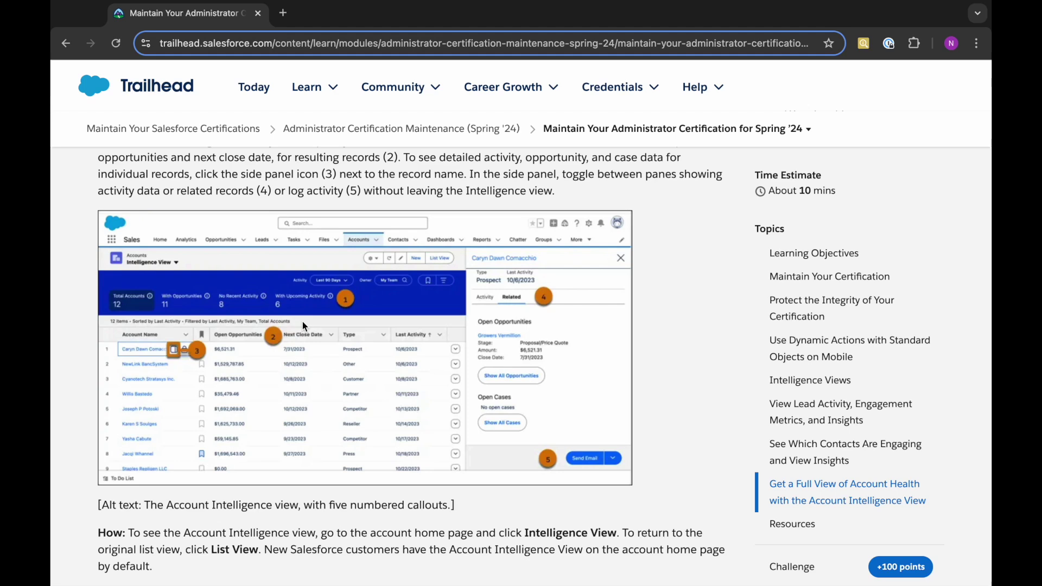
{"action": "scroll", "coordinate": [304, 409], "scroll_direction": "down", "scroll_amount": 2}
{"action": "scroll", "coordinate": [304, 406], "scroll_direction": "down", "scroll_amount": 1}
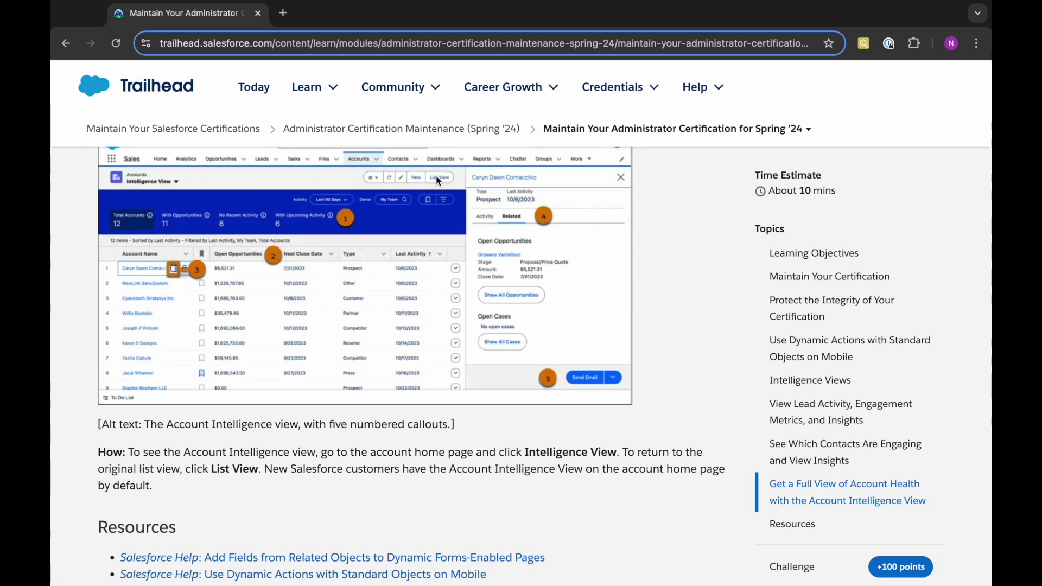
Answer quiz question 1 with "Dynamic actions" and quiz question 2 with "Intelligence".
{"action": "scroll", "coordinate": [325, 438], "scroll_direction": "down", "scroll_amount": 6}
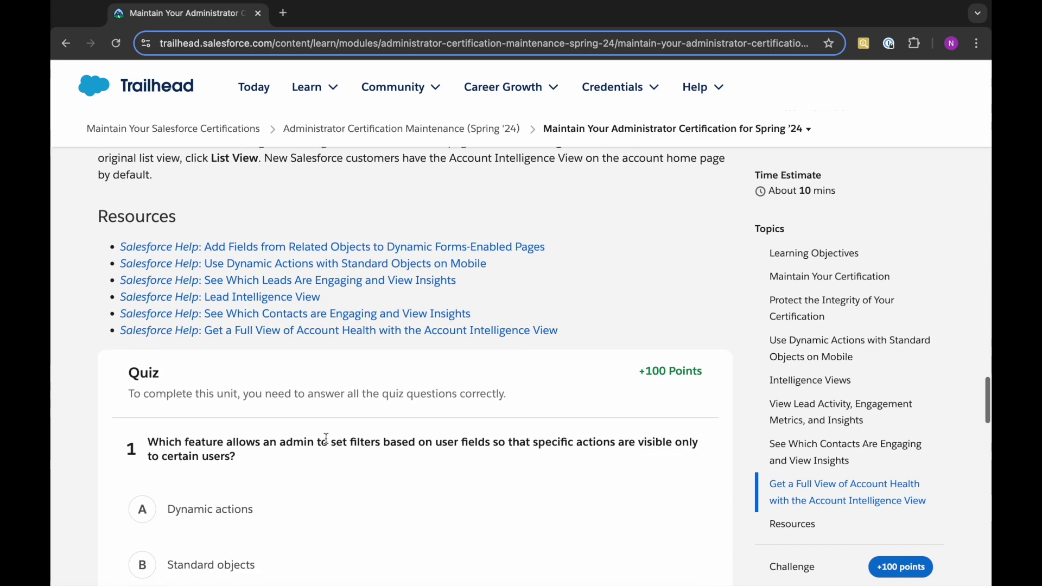
{"action": "scroll", "coordinate": [326, 439], "scroll_direction": "down", "scroll_amount": 3}
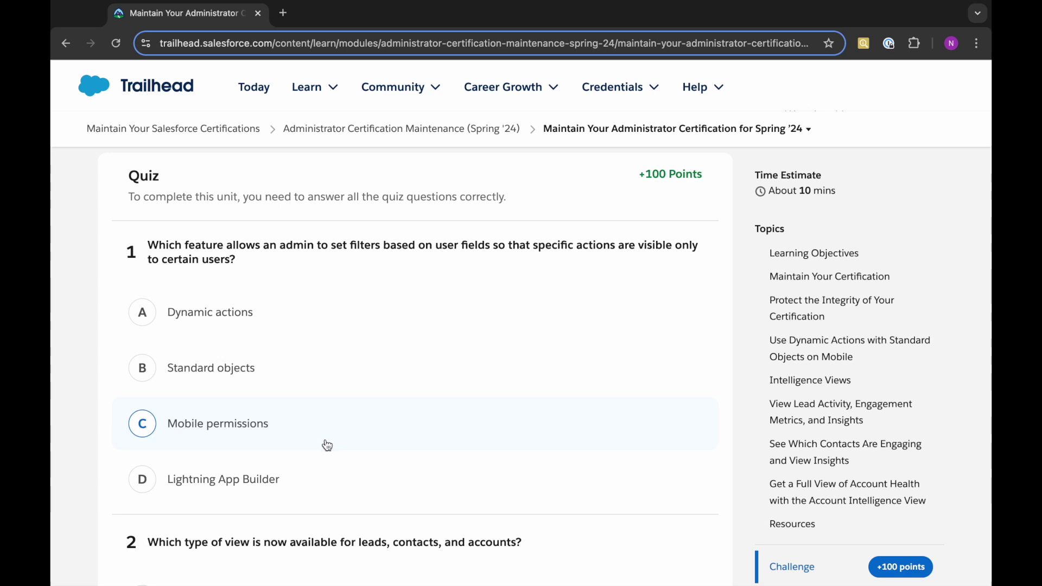
{"action": "left_click", "coordinate": [291, 319]}
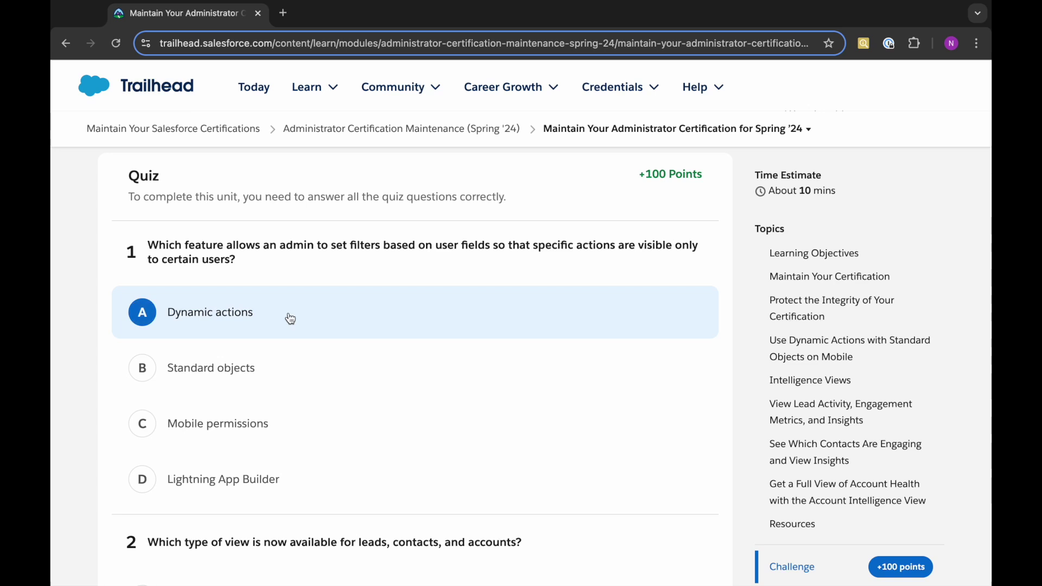
{"action": "scroll", "coordinate": [291, 321], "scroll_direction": "down", "scroll_amount": 5}
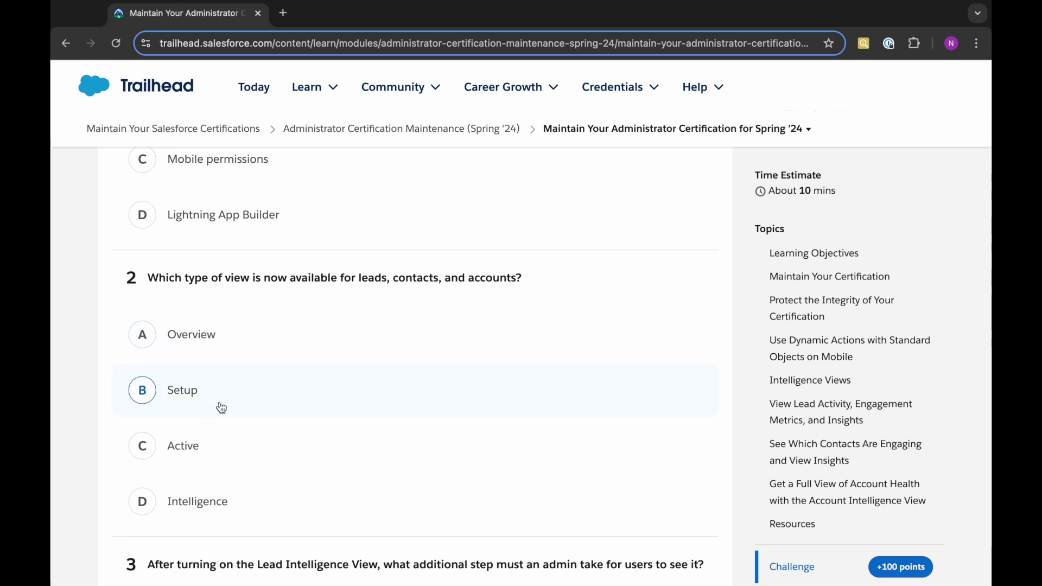
{"action": "scroll", "coordinate": [253, 507], "scroll_direction": "down", "scroll_amount": 1}
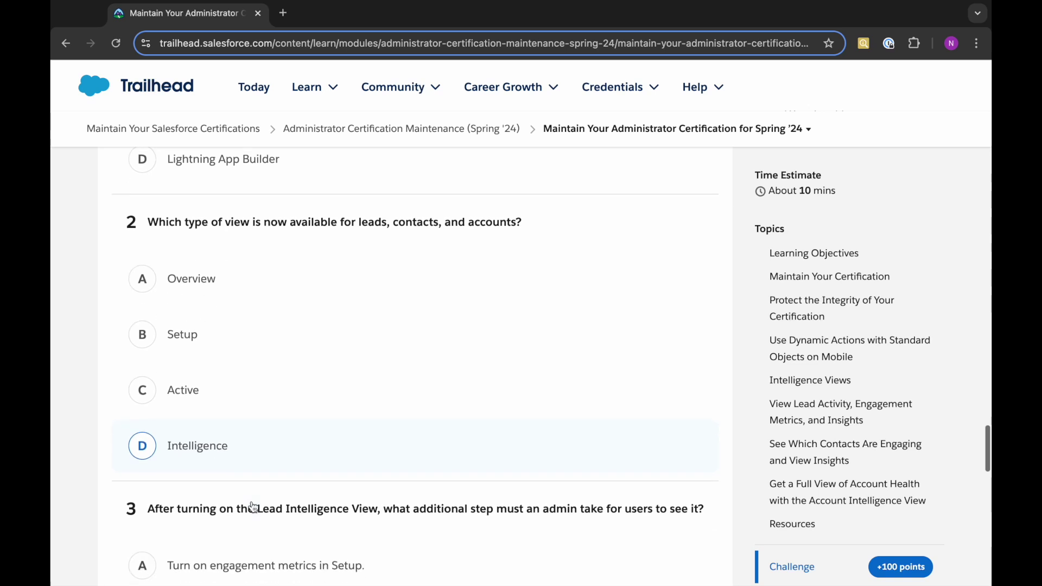
{"action": "left_click", "coordinate": [226, 452]}
Answer quiz question 3 about making the Lead Intelligence View visible to users with "Turn on engagement metrics in Setup.".
{"action": "scroll", "coordinate": [224, 453], "scroll_direction": "down", "scroll_amount": 3}
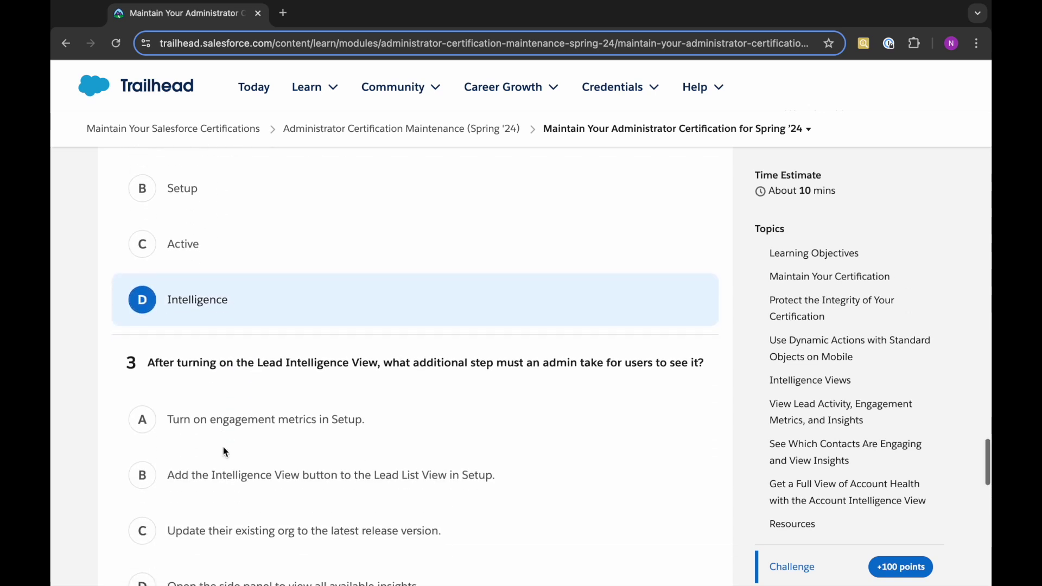
{"action": "scroll", "coordinate": [226, 452], "scroll_direction": "down", "scroll_amount": 2}
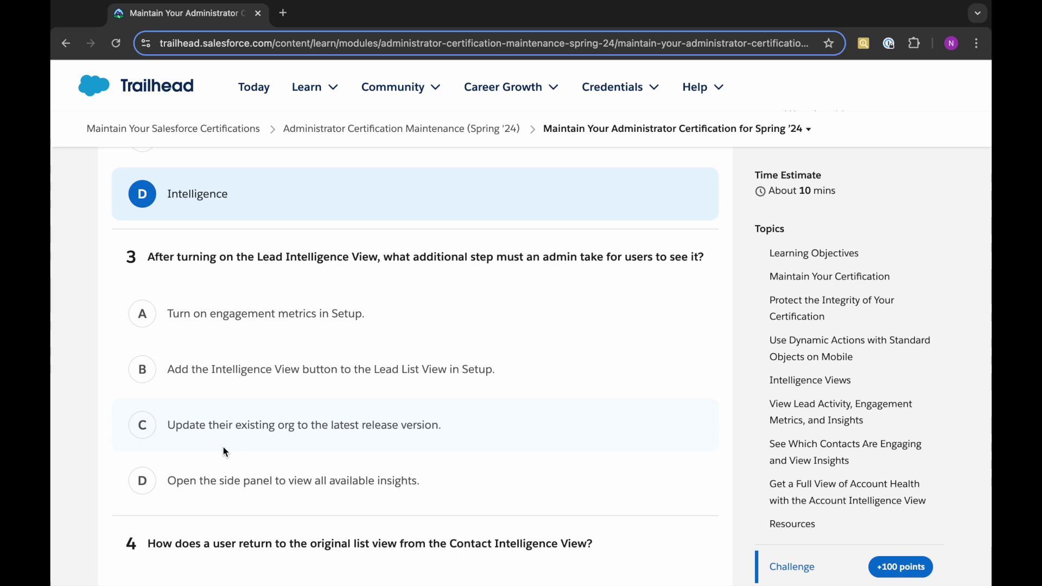
{"action": "scroll", "coordinate": [223, 447], "scroll_direction": "down", "scroll_amount": 1}
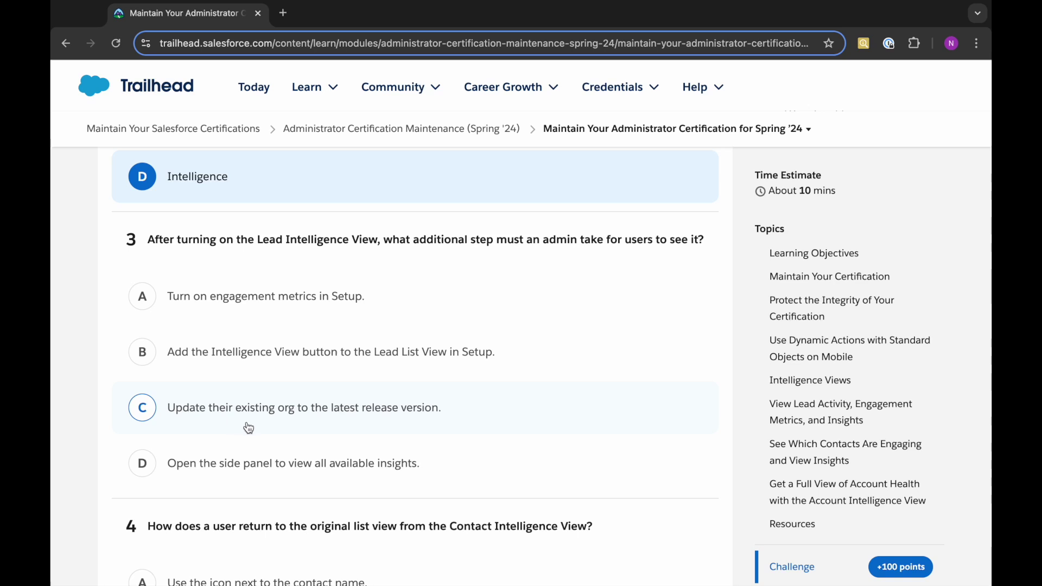
{"action": "scroll", "coordinate": [249, 428], "scroll_direction": "down", "scroll_amount": 1}
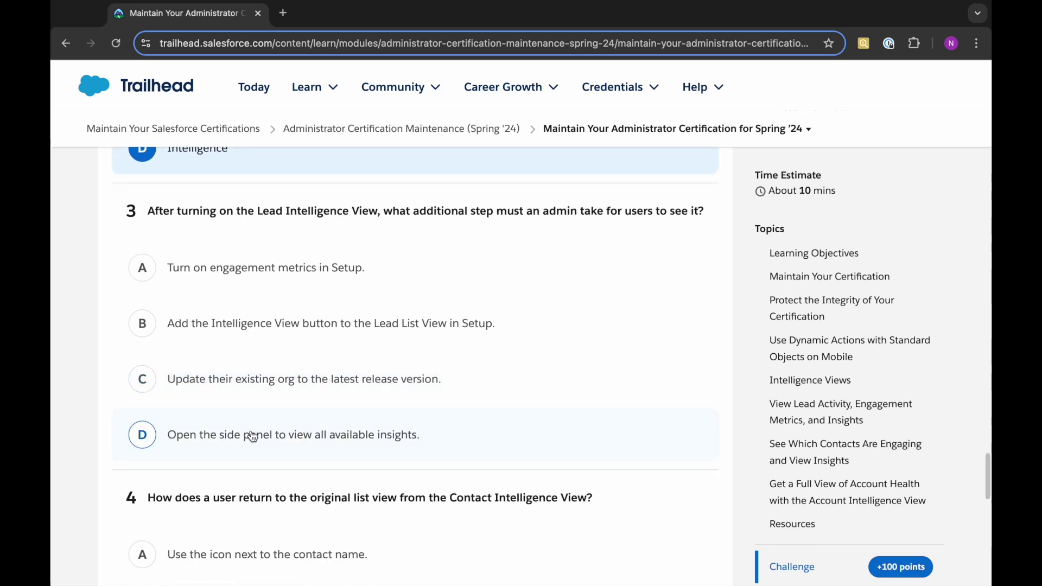
{"action": "scroll", "coordinate": [255, 450], "scroll_direction": "up", "scroll_amount": 1}
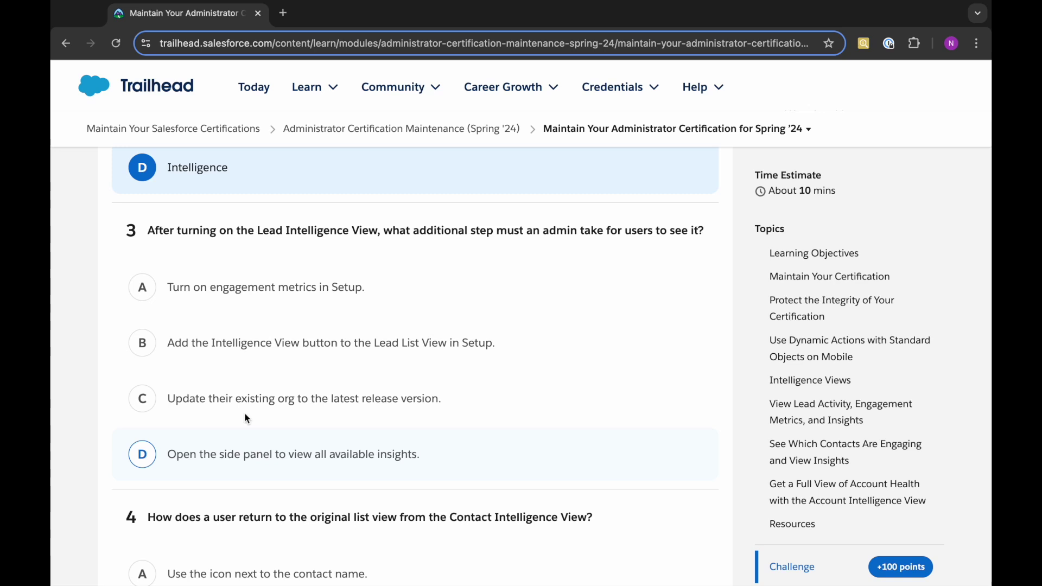
{"action": "left_click", "coordinate": [216, 301]}
Answer quiz question 4 about returning from the Contact Intelligence View with "Click List View in the button menu.".
{"action": "scroll", "coordinate": [245, 433], "scroll_direction": "down", "scroll_amount": 3}
{"action": "scroll", "coordinate": [245, 433], "scroll_direction": "down", "scroll_amount": 3}
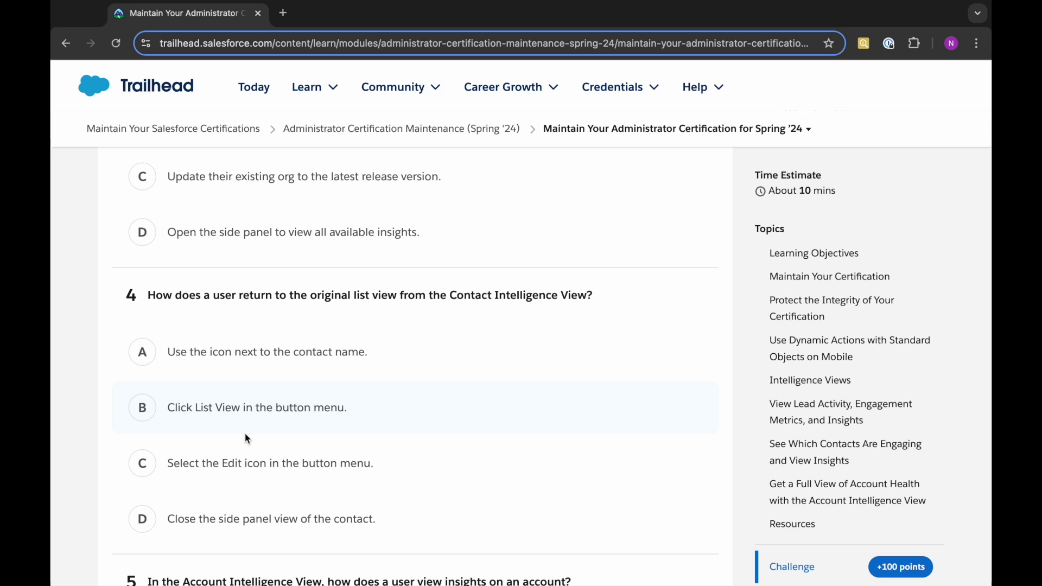
{"action": "scroll", "coordinate": [245, 433], "scroll_direction": "down", "scroll_amount": 1}
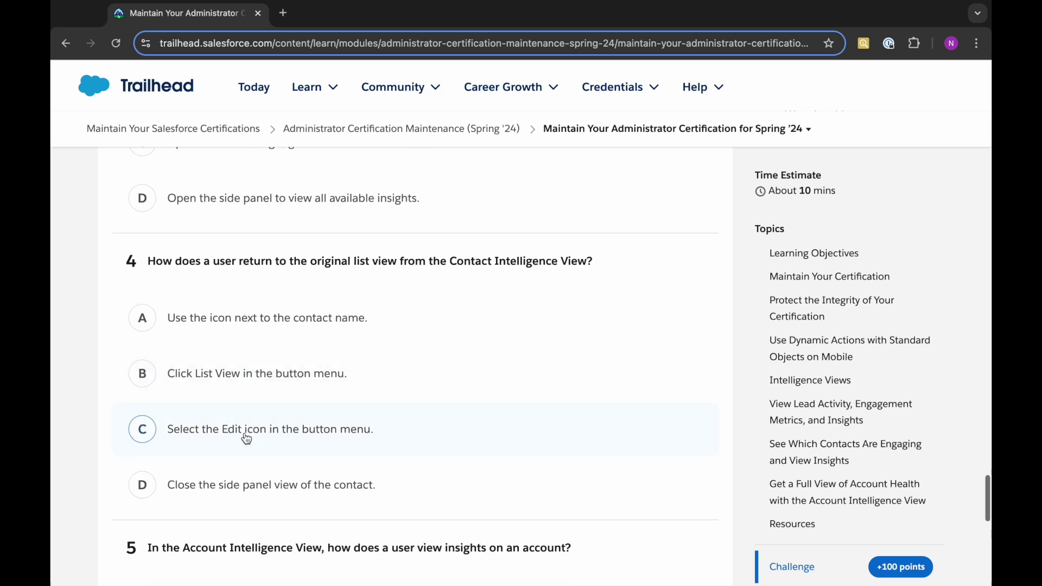
{"action": "left_click", "coordinate": [196, 386]}
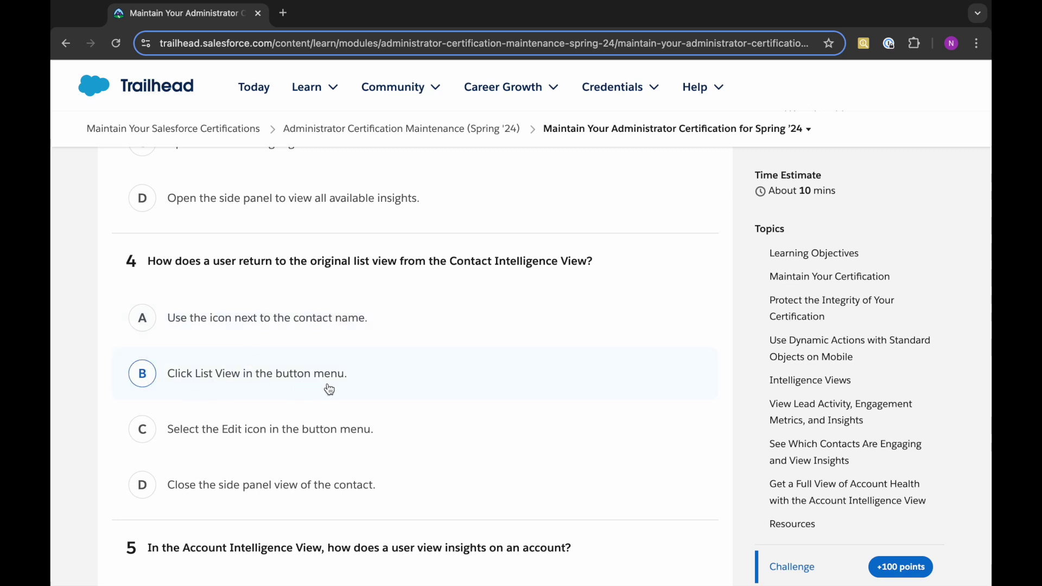
{"action": "left_click", "coordinate": [240, 408]}
{"action": "scroll", "coordinate": [362, 442], "scroll_direction": "down", "scroll_amount": 1}
{"action": "left_click", "coordinate": [201, 448]}
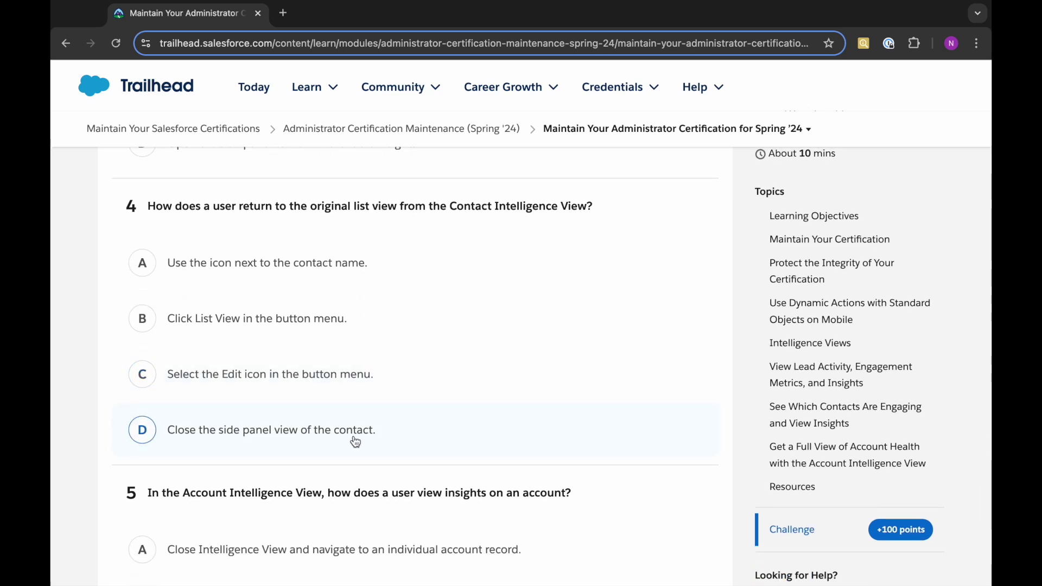
{"action": "left_click", "coordinate": [232, 329]}
Answer quiz question 5 with "Click the icon beside a record name to open the side panel and view all available insights" and check the quiz.
{"action": "scroll", "coordinate": [276, 429], "scroll_direction": "down", "scroll_amount": 5}
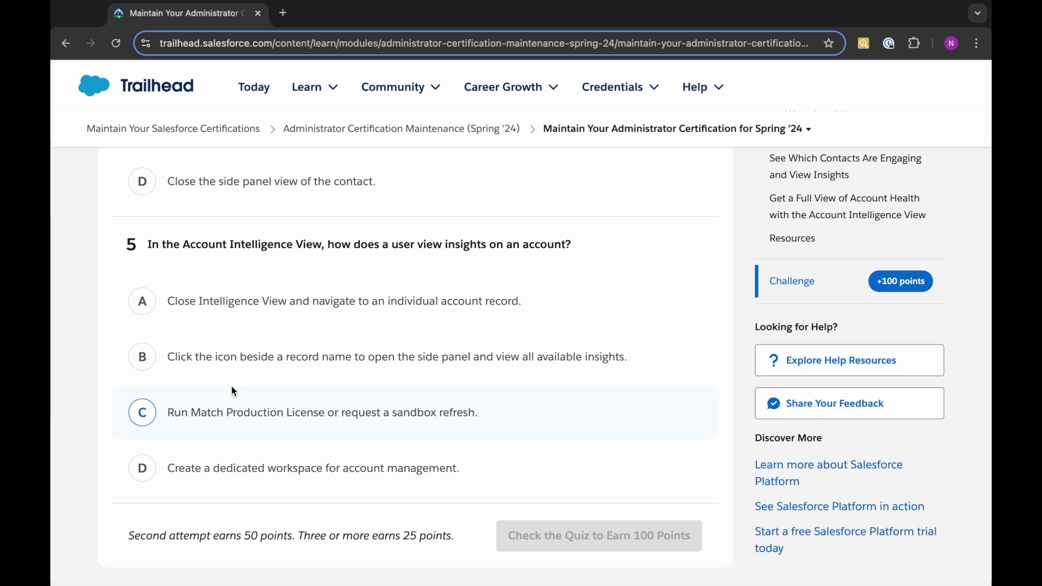
{"action": "left_click", "coordinate": [303, 383]}
{"action": "left_click", "coordinate": [274, 413]}
{"action": "left_click", "coordinate": [137, 482]}
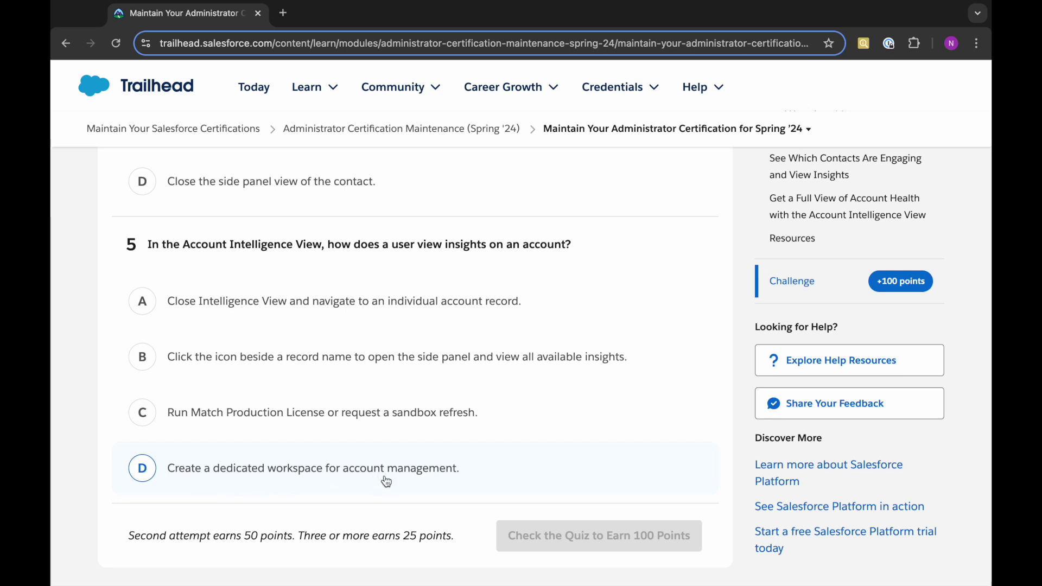
{"action": "left_click", "coordinate": [368, 361]}
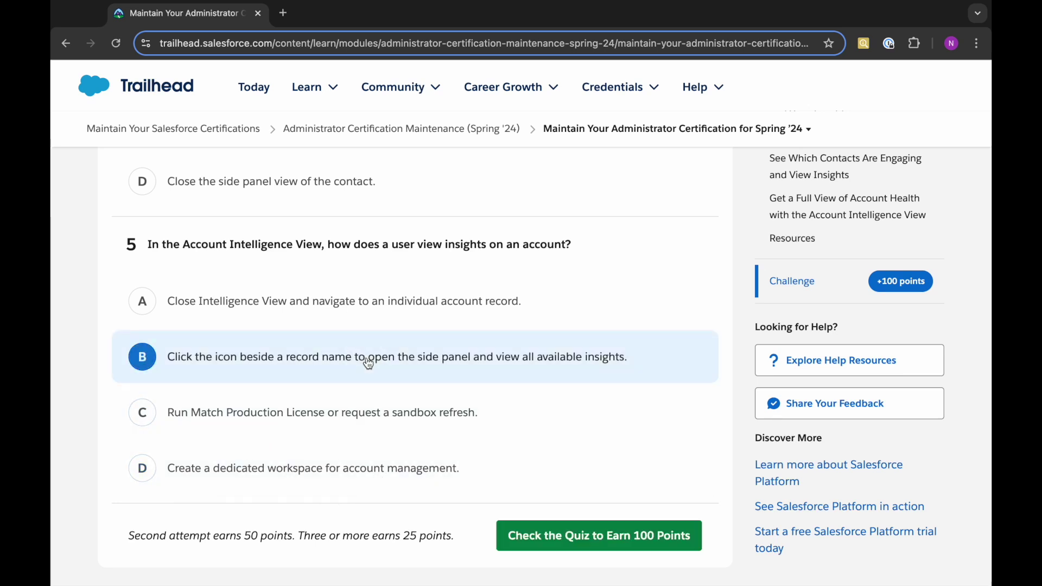
{"action": "left_click", "coordinate": [549, 536]}
Change the answer to quiz question 3 to "Add the Intelligence View button to the Lead List View in Setup." and check the quiz again.
{"action": "scroll", "coordinate": [378, 456], "scroll_direction": "up", "scroll_amount": 2}
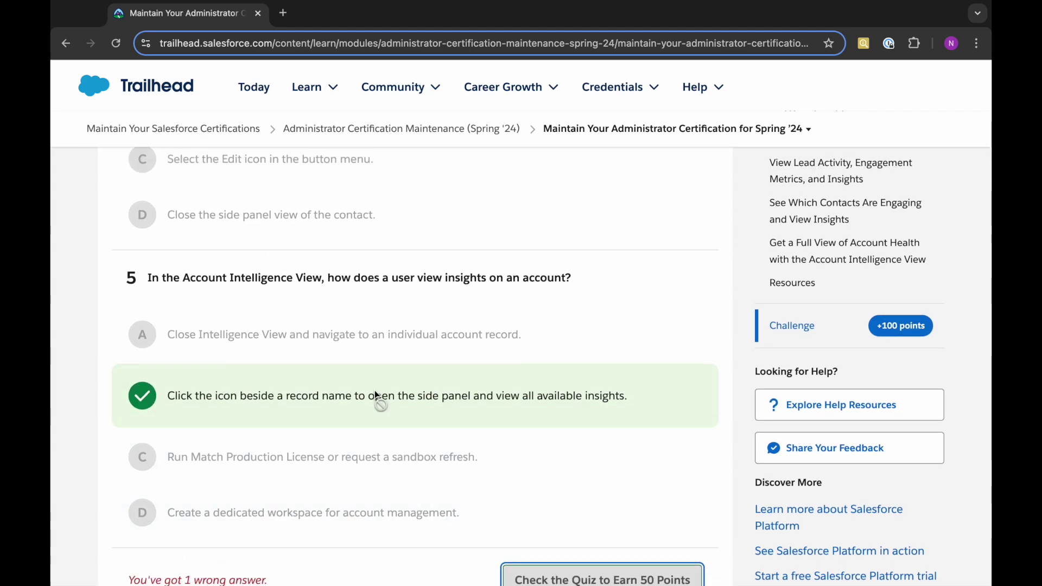
{"action": "scroll", "coordinate": [374, 379], "scroll_direction": "up", "scroll_amount": 8}
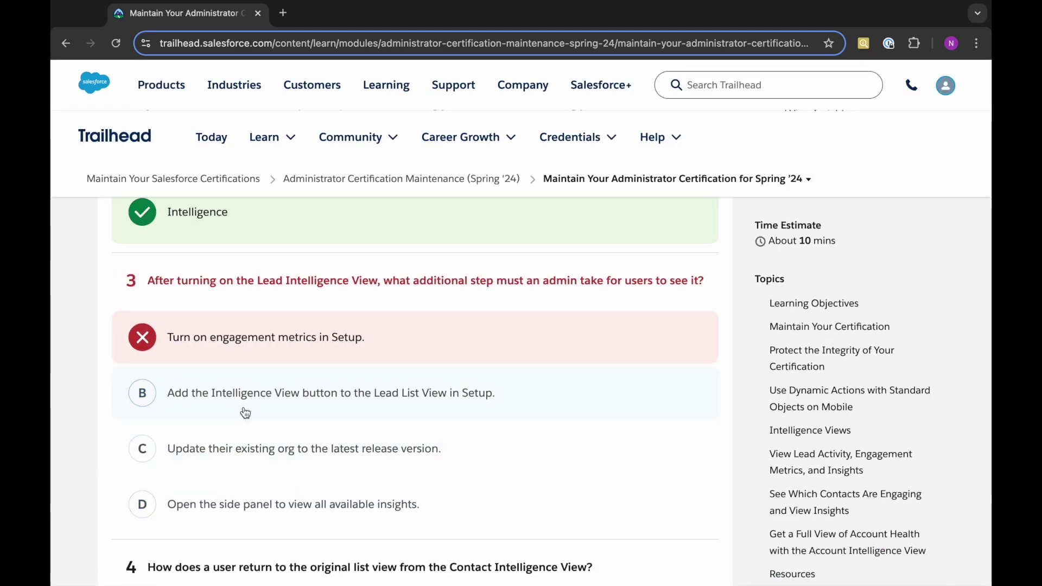
{"action": "left_click", "coordinate": [282, 402]}
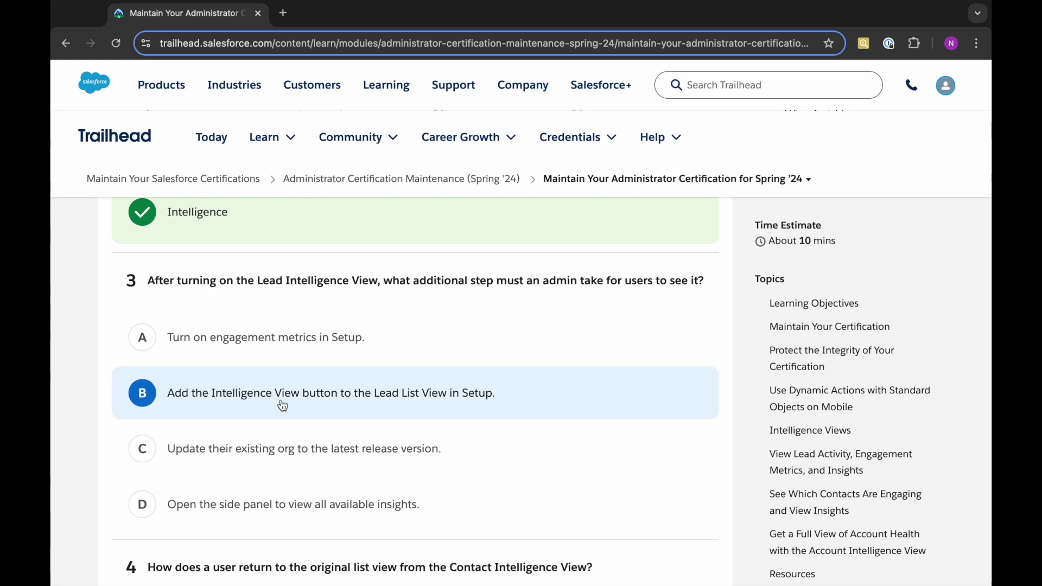
{"action": "scroll", "coordinate": [337, 405], "scroll_direction": "down", "scroll_amount": 8}
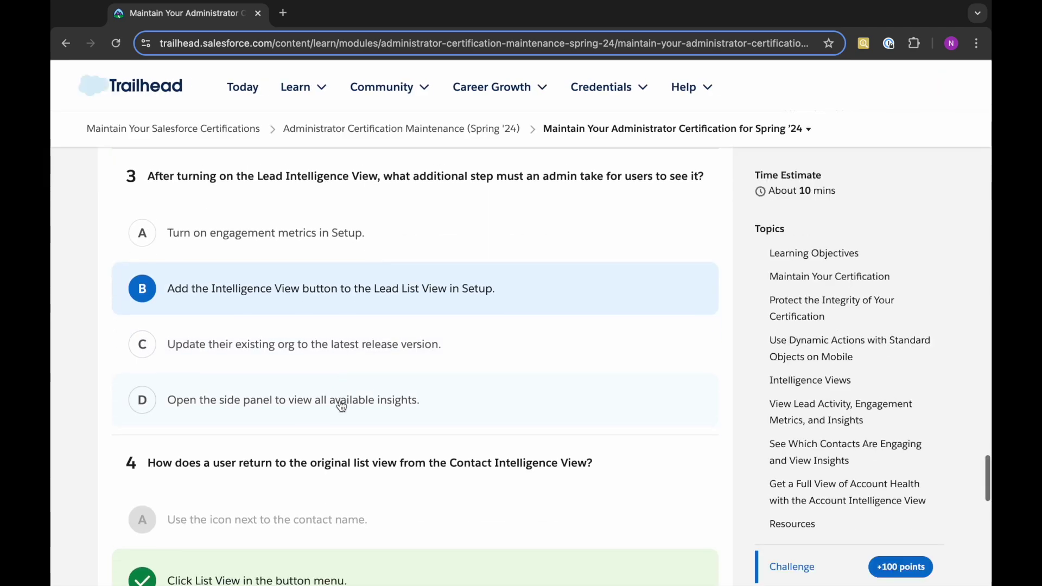
{"action": "scroll", "coordinate": [341, 406], "scroll_direction": "down", "scroll_amount": 10}
{"action": "left_click", "coordinate": [531, 260]}
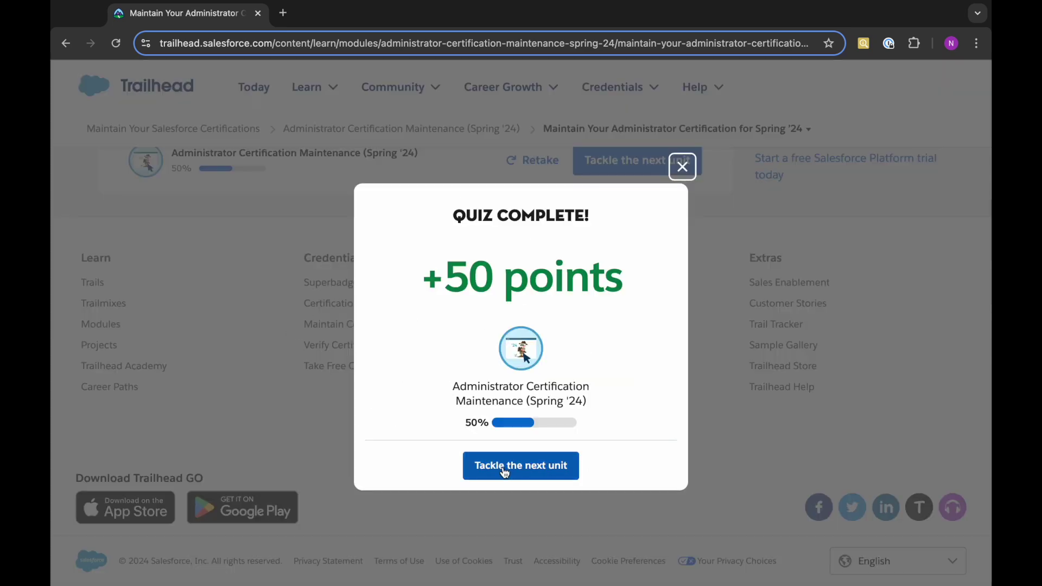
Proceed to the next unit, skim it down to the hands-on challenge, and launch its playground org.
{"action": "left_click", "coordinate": [505, 470]}
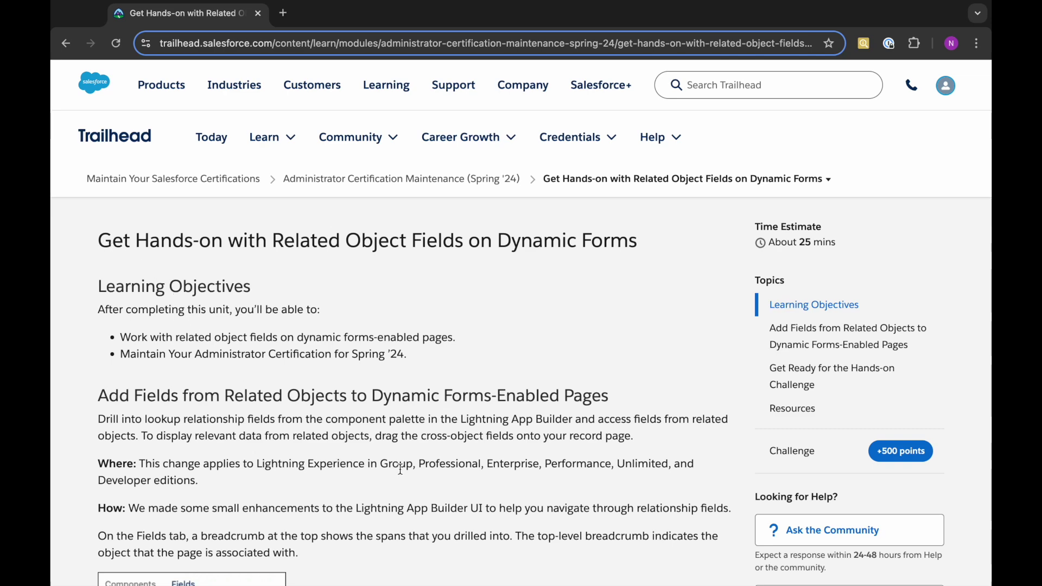
{"action": "scroll", "coordinate": [400, 469], "scroll_direction": "down", "scroll_amount": 10}
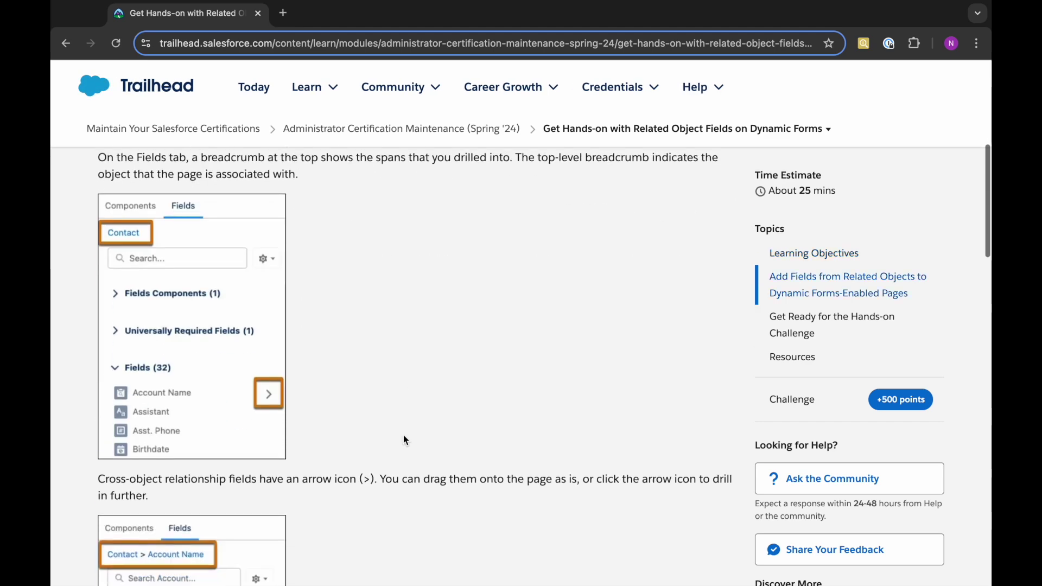
{"action": "scroll", "coordinate": [404, 440], "scroll_direction": "down", "scroll_amount": 15}
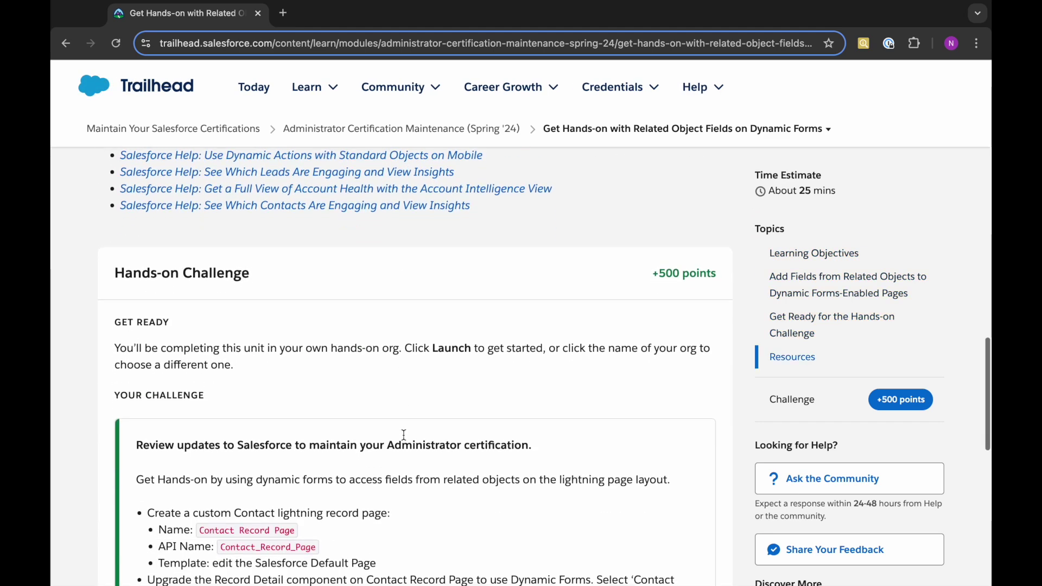
{"action": "scroll", "coordinate": [404, 432], "scroll_direction": "down", "scroll_amount": 3}
{"action": "left_click", "coordinate": [669, 449]}
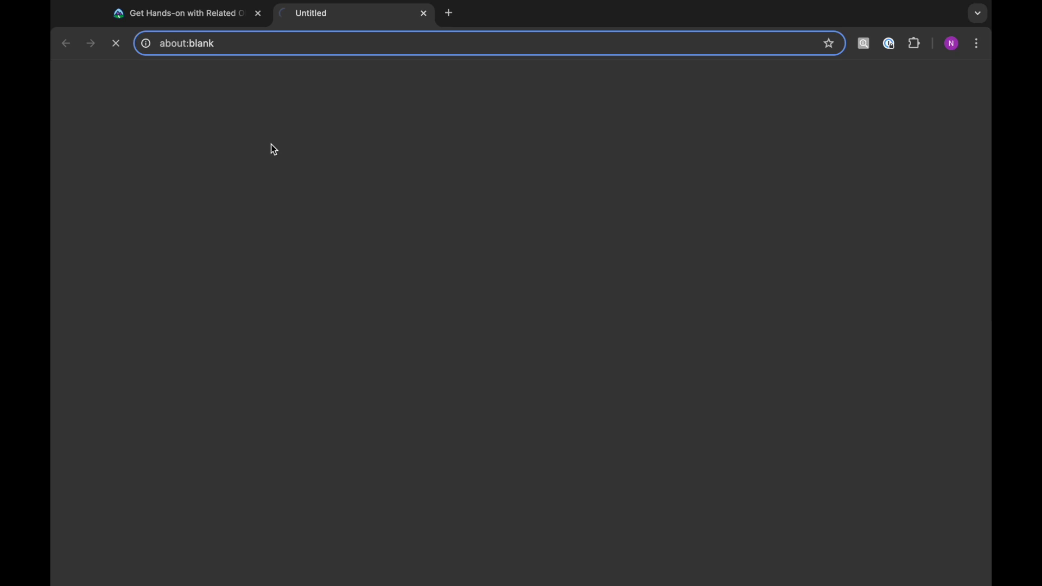
Return to the challenge instructions and copy the required page name "Contact Record Page".
{"action": "left_click", "coordinate": [210, 17]}
{"action": "scroll", "coordinate": [185, 306], "scroll_direction": "up", "scroll_amount": 1}
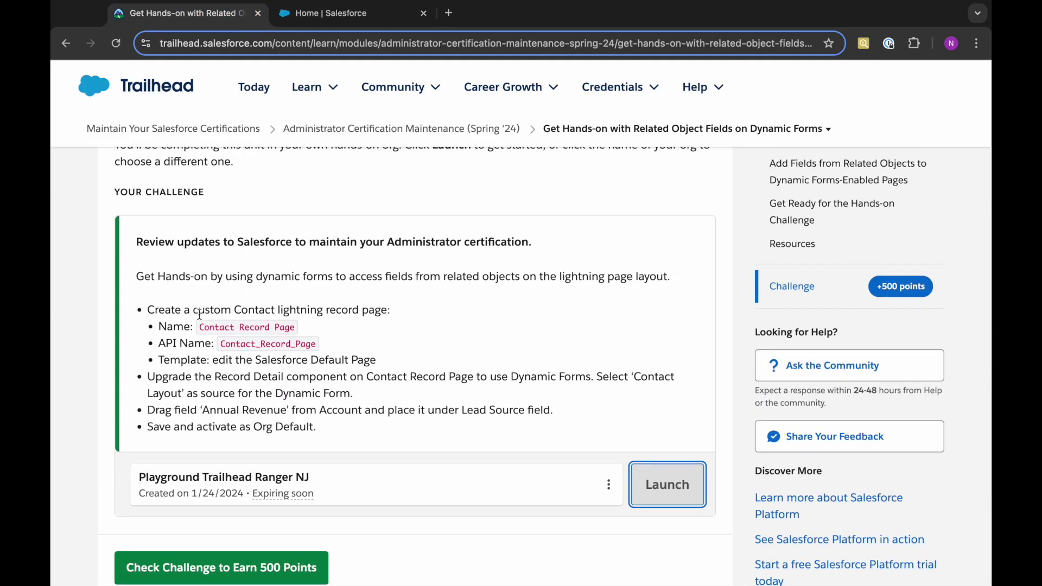
{"action": "left_click_drag", "start_coordinate": [196, 312], "coordinate": [391, 310]}
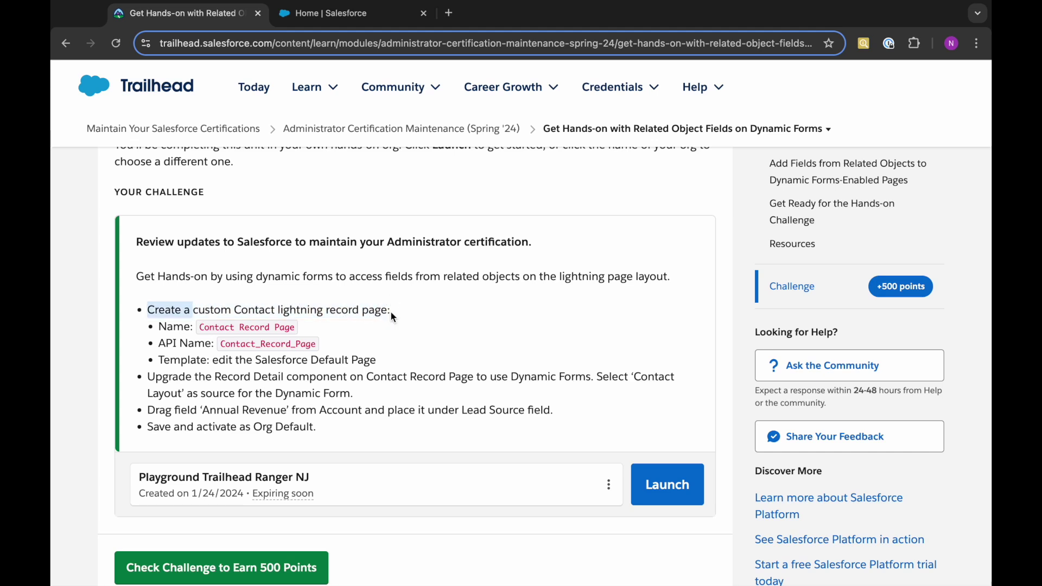
{"action": "double_click", "coordinate": [246, 328]}
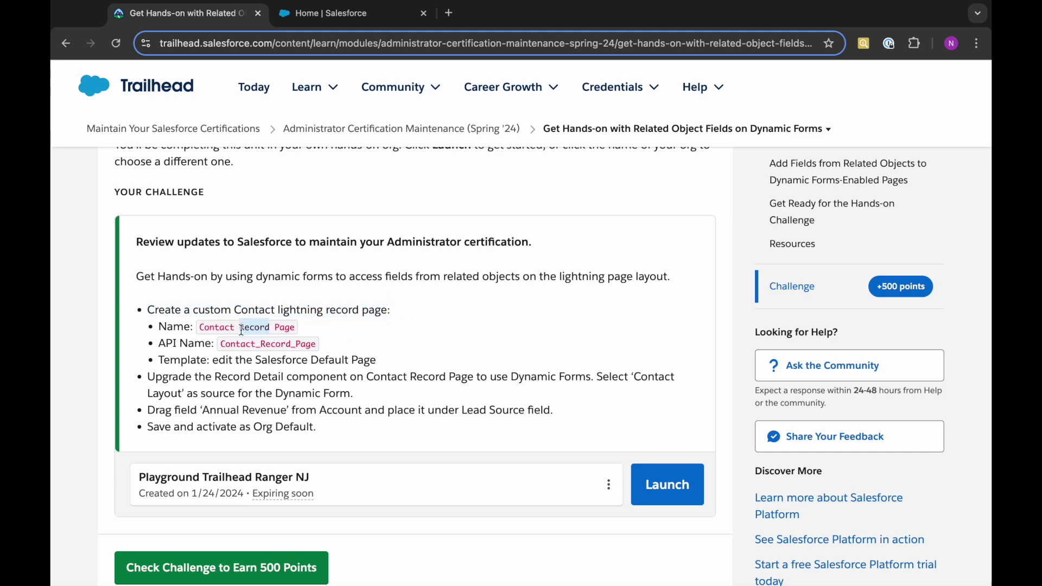
{"action": "left_click_drag", "start_coordinate": [201, 328], "coordinate": [300, 334]}
{"action": "key", "text": "ctrl+c"}
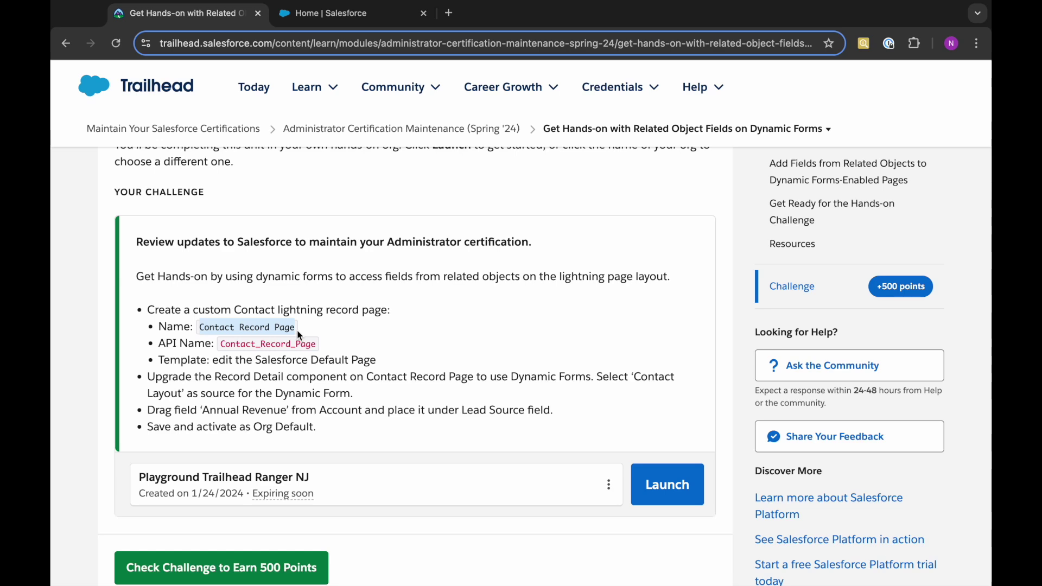
Open Setup in the playground org, find Lightning App Builder by searching for "lightning", and dismiss the My Service Journey pop-up.
{"action": "left_click", "coordinate": [323, 19]}
{"action": "left_click", "coordinate": [914, 77]}
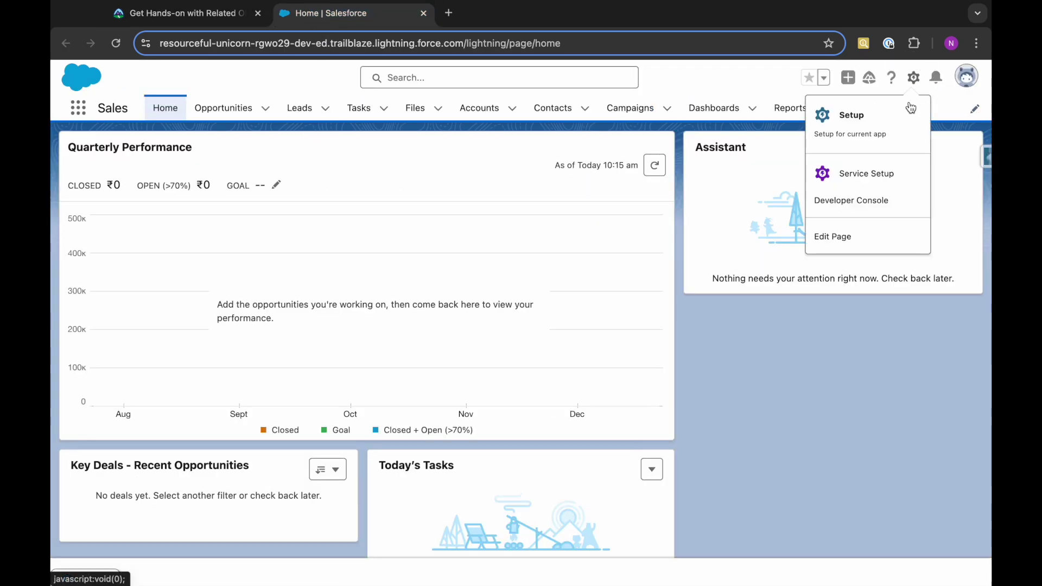
{"action": "left_click", "coordinate": [841, 113]}
{"action": "left_click", "coordinate": [139, 150]}
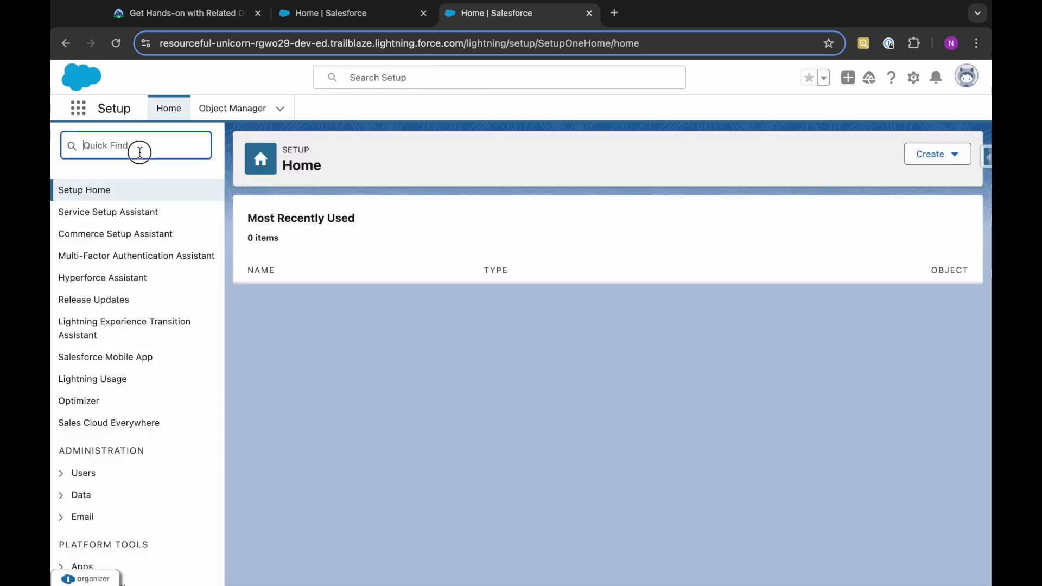
{"action": "left_click", "coordinate": [140, 151]}
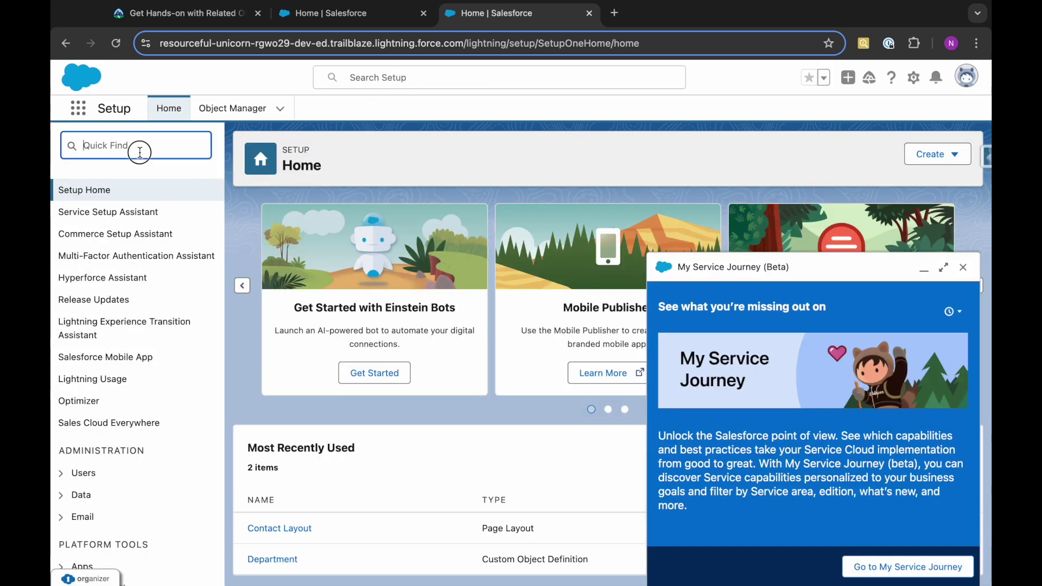
{"action": "type", "text": "lightning"}
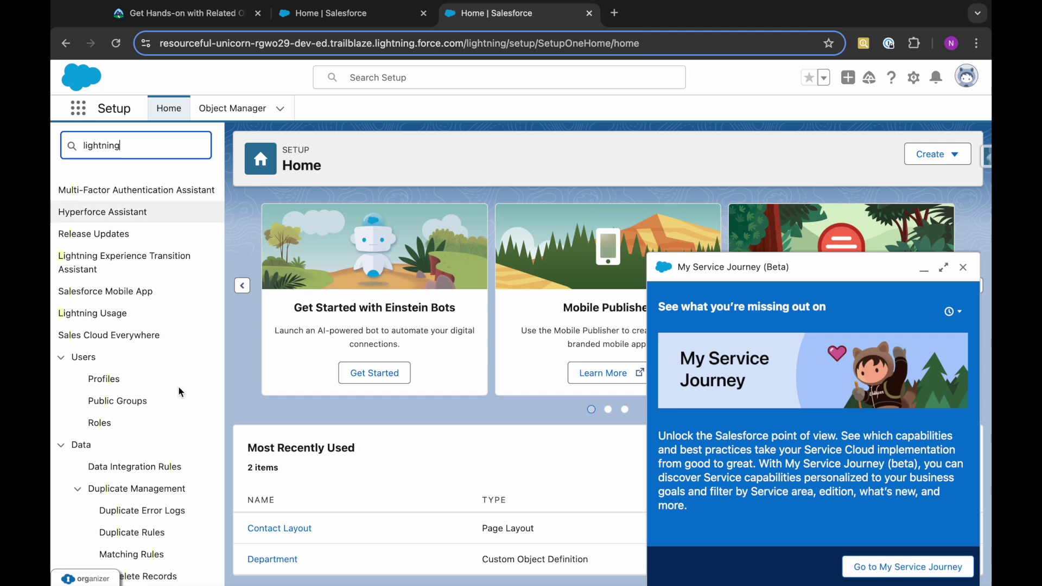
{"action": "left_click", "coordinate": [130, 446]}
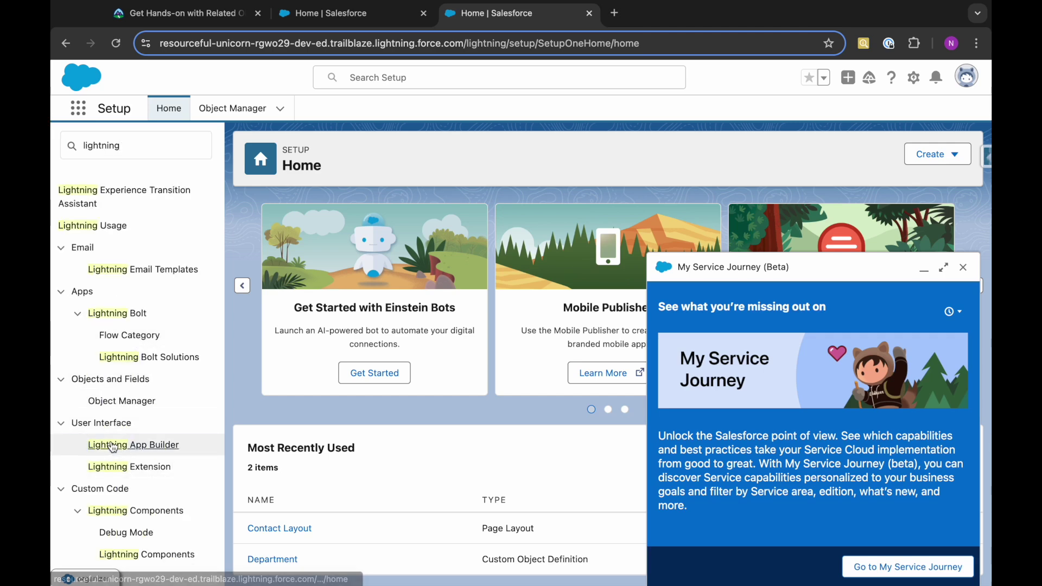
{"action": "left_click", "coordinate": [964, 268]}
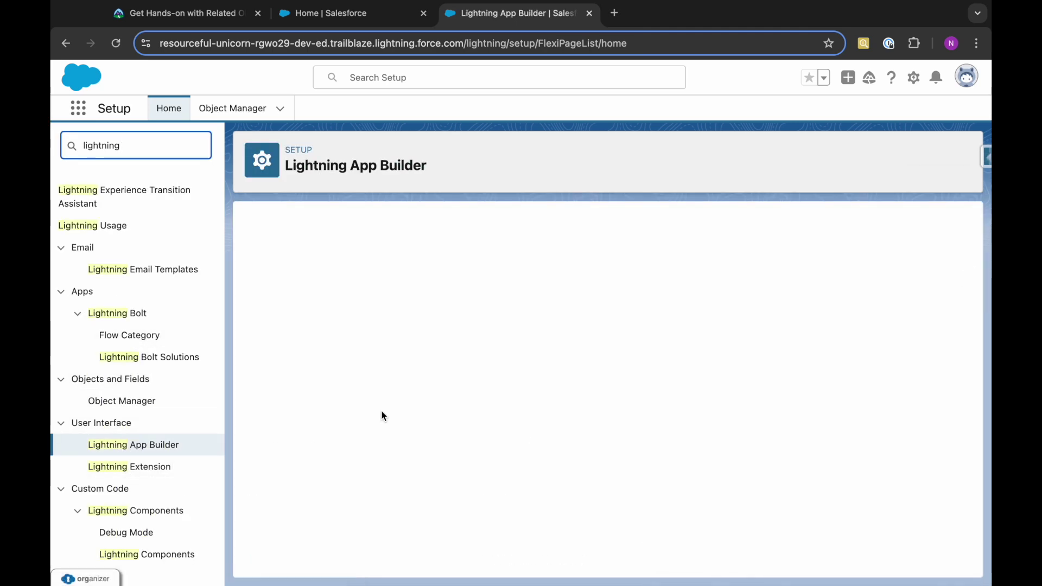
Start a new Lightning record page labelled "Contact Record Page" for the Contact object and continue to the template choice.
{"action": "left_click", "coordinate": [485, 292]}
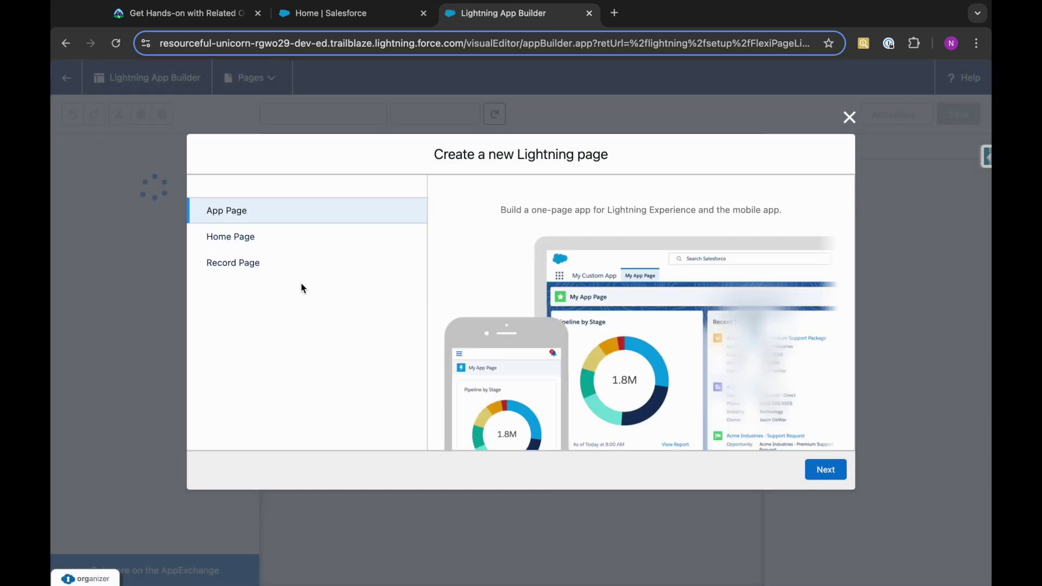
{"action": "left_click", "coordinate": [285, 263]}
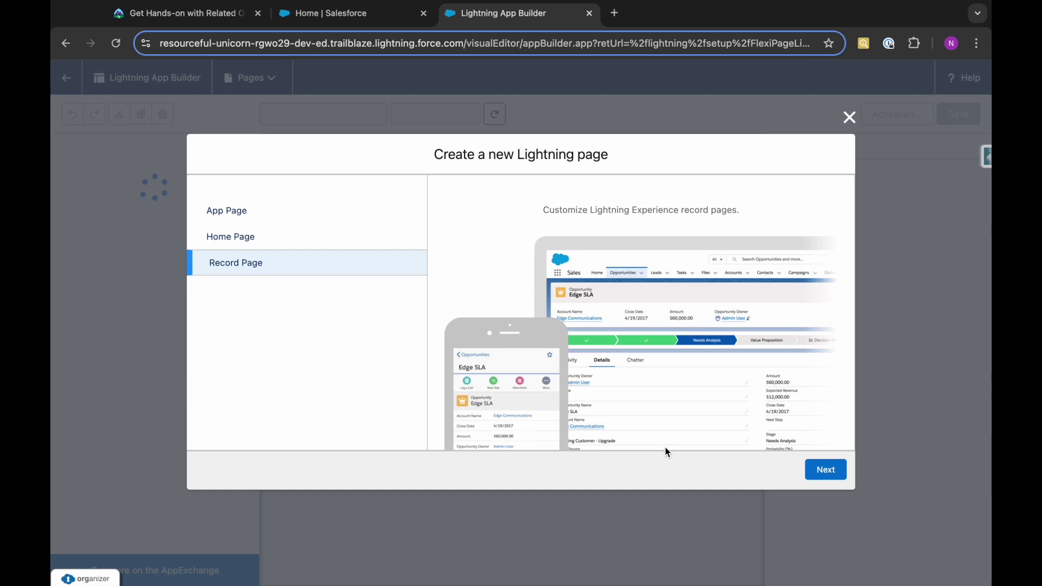
{"action": "left_click", "coordinate": [825, 470]}
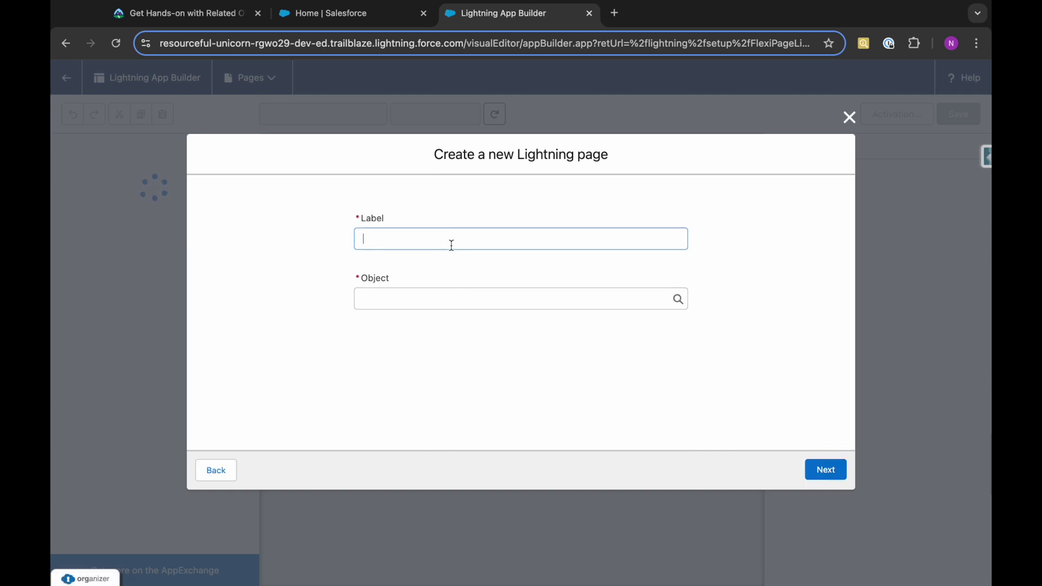
{"action": "key", "text": "ctrl+v"}
{"action": "left_click", "coordinate": [394, 299]}
{"action": "type", "text": "cont"}
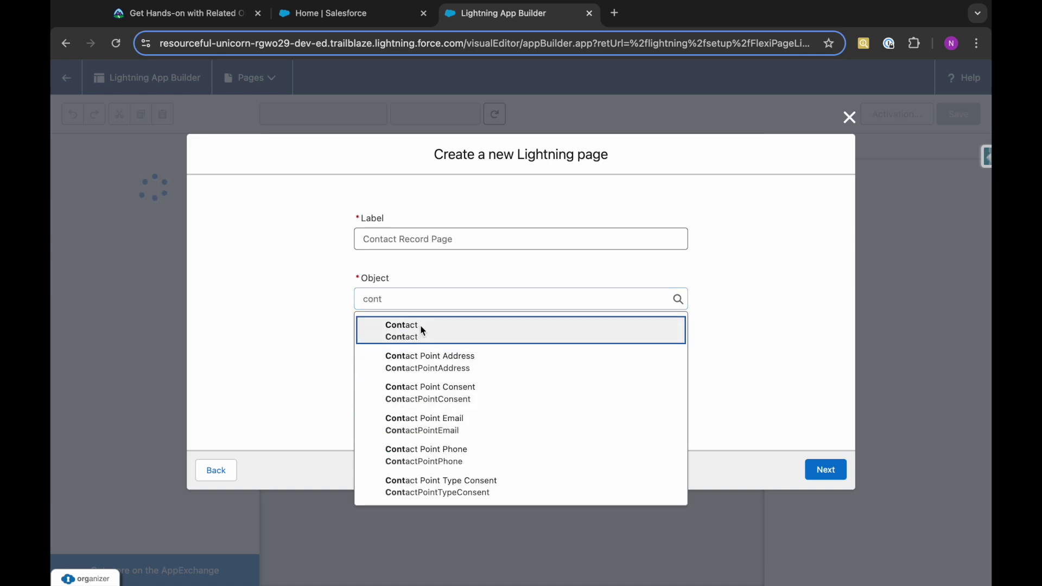
{"action": "left_click", "coordinate": [422, 332]}
{"action": "left_click", "coordinate": [823, 470]}
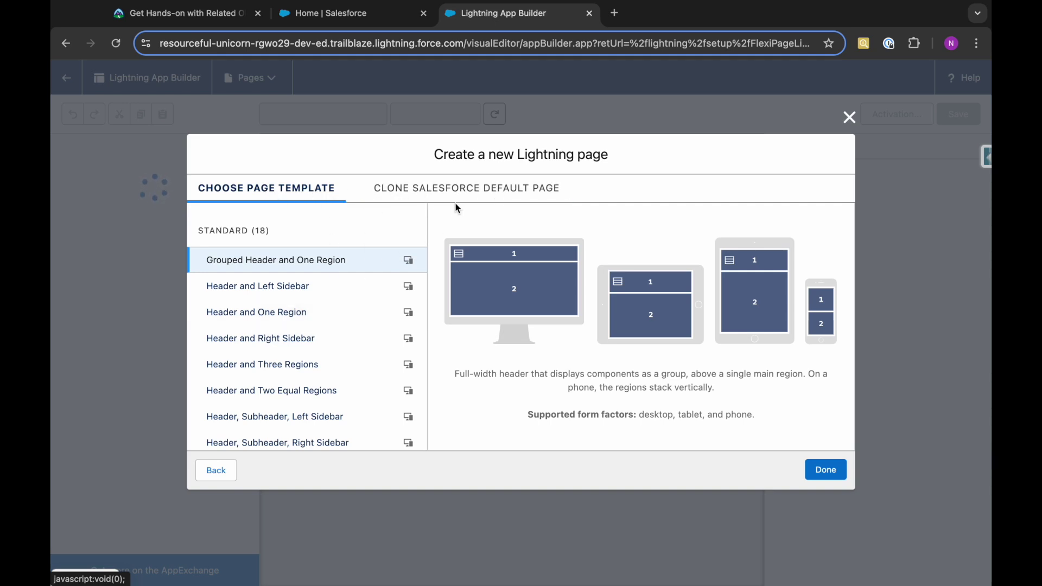
Check the challenge's template requirement and create the page by cloning the Salesforce default "Contact Grouped View Default".
{"action": "scroll", "coordinate": [302, 402], "scroll_direction": "down", "scroll_amount": 5}
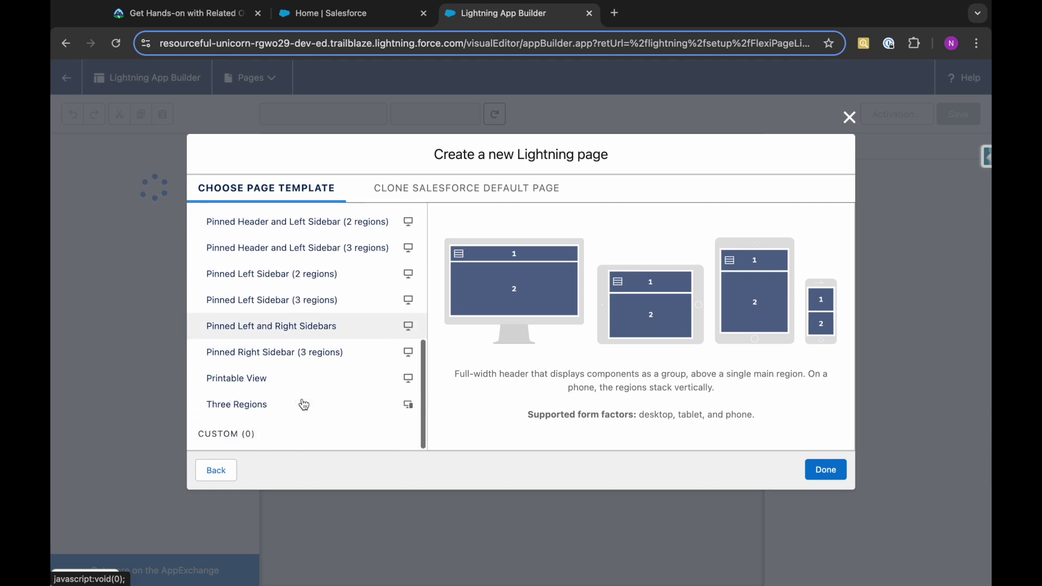
{"action": "scroll", "coordinate": [300, 402], "scroll_direction": "up", "scroll_amount": 5}
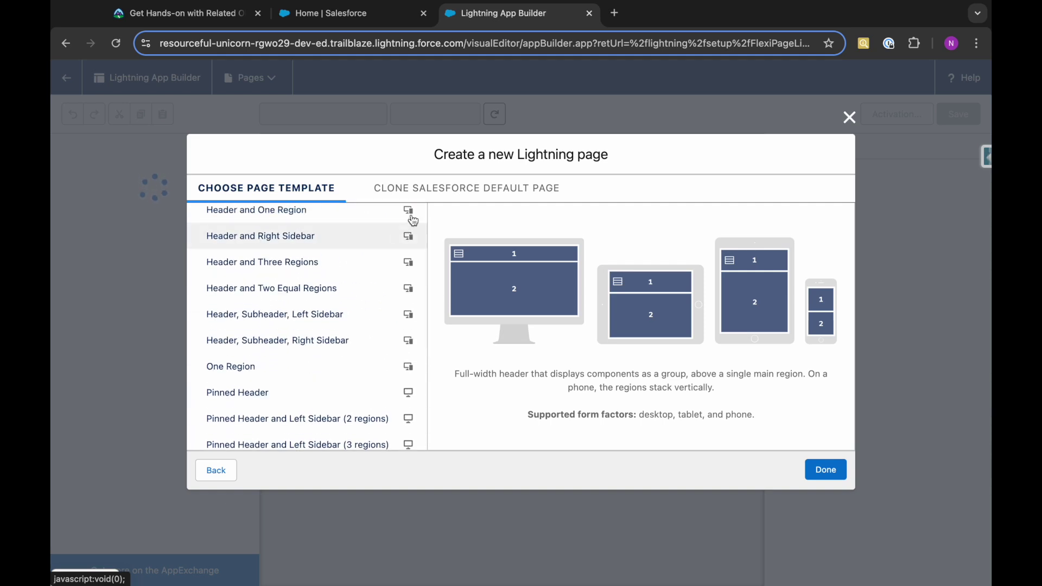
{"action": "left_click", "coordinate": [440, 202]}
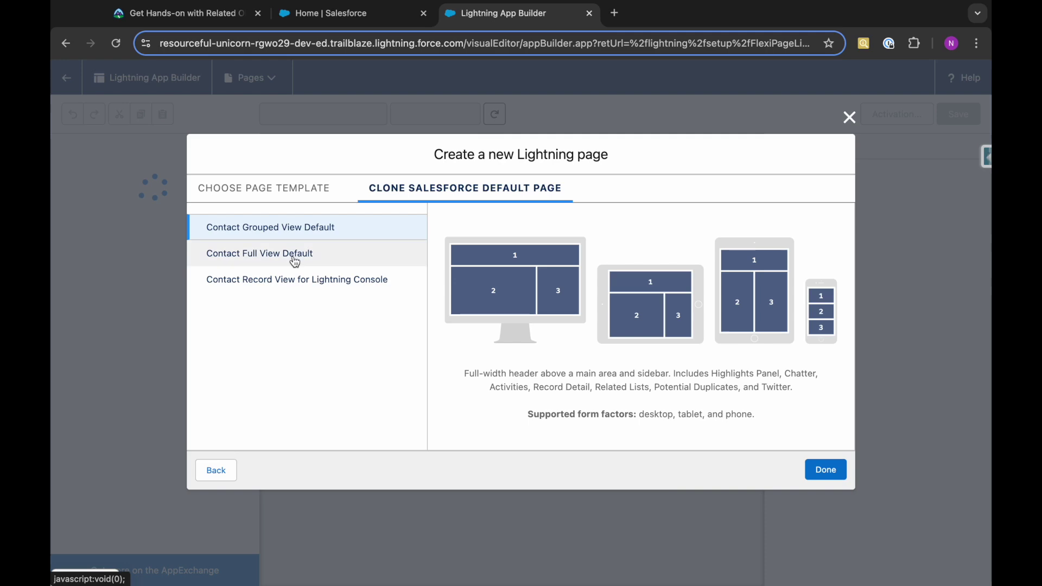
{"action": "left_click", "coordinate": [190, 13]}
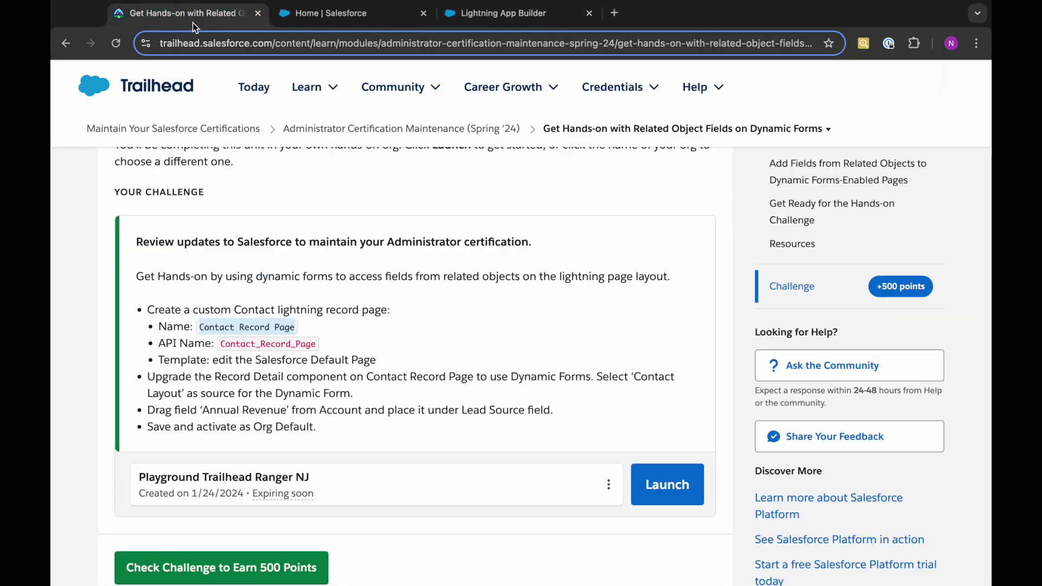
{"action": "left_click_drag", "start_coordinate": [215, 360], "coordinate": [424, 359]}
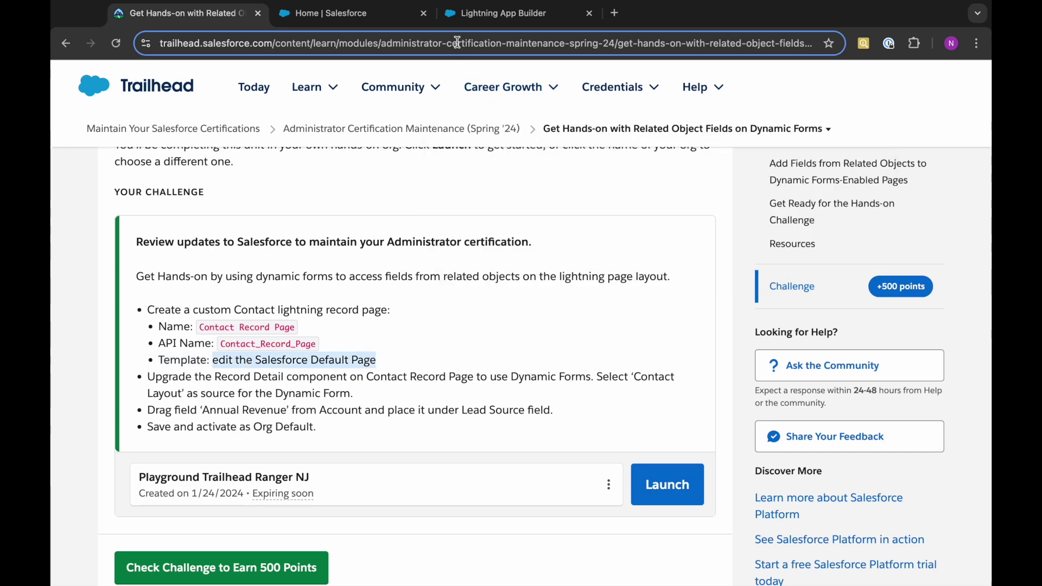
{"action": "left_click", "coordinate": [460, 14]}
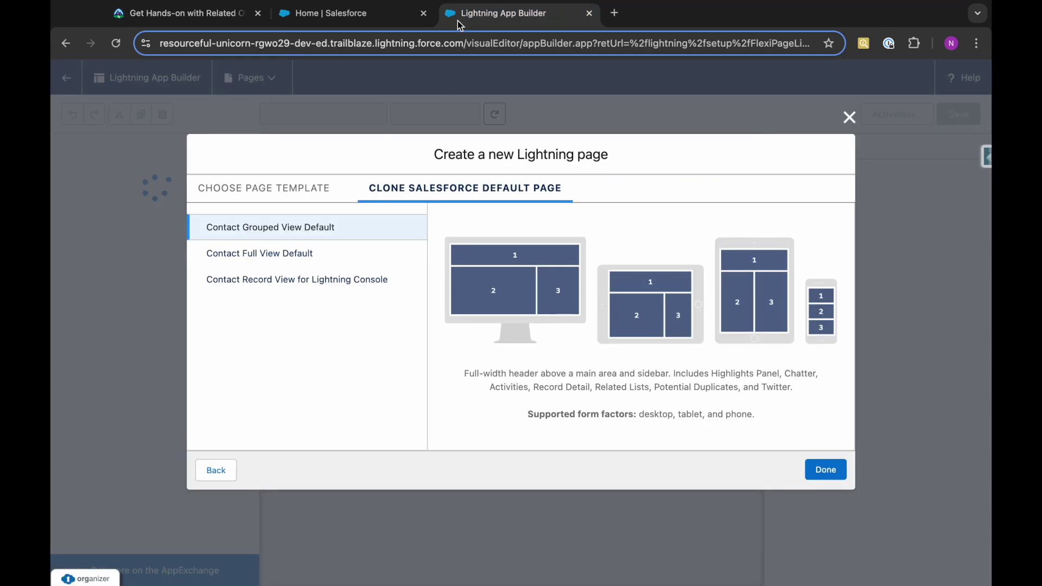
{"action": "left_click", "coordinate": [300, 252]}
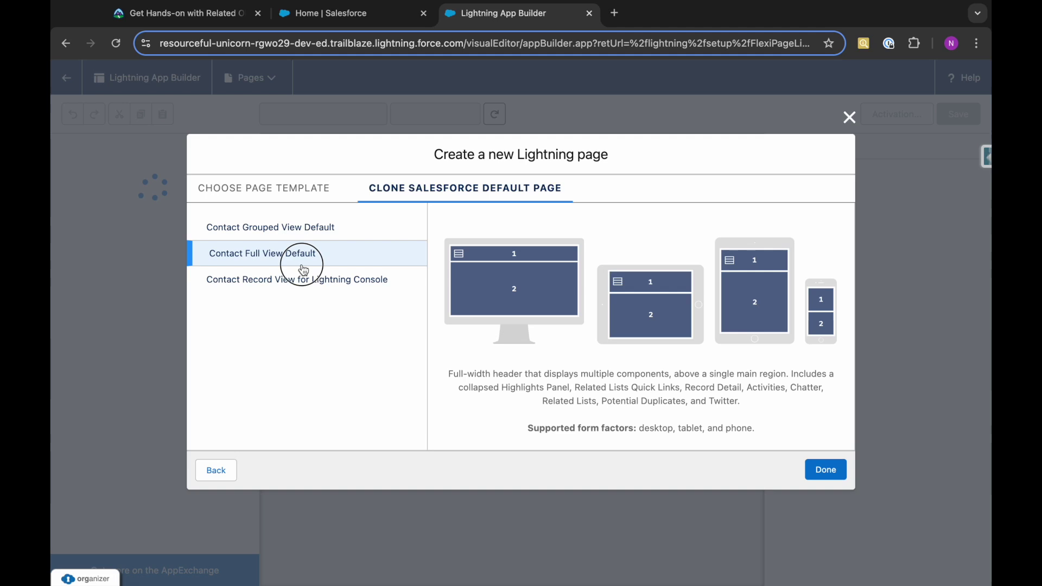
{"action": "left_click", "coordinate": [303, 271]}
{"action": "left_click", "coordinate": [268, 225]}
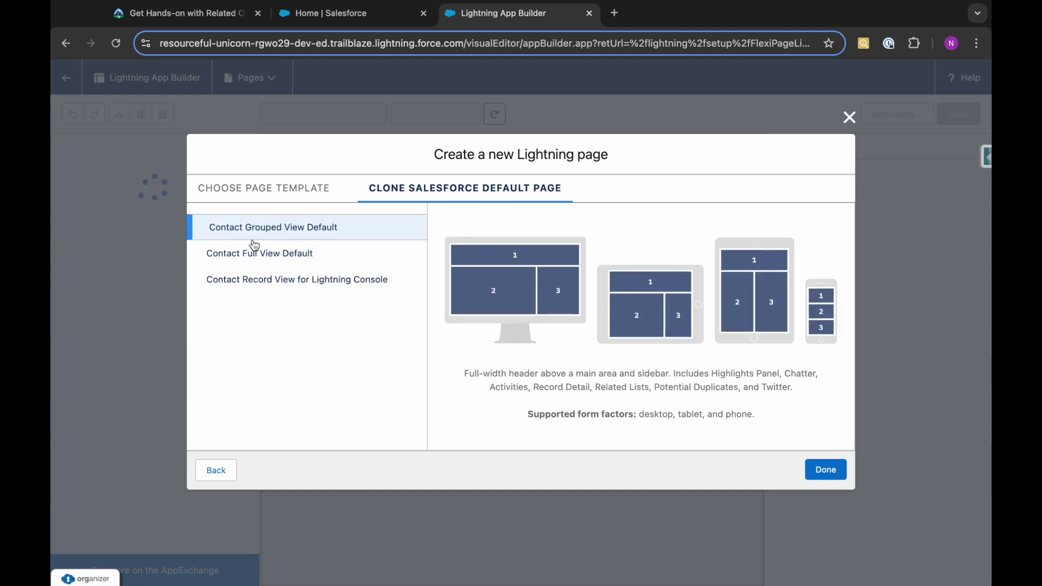
{"action": "left_click", "coordinate": [824, 470]}
{"action": "left_click", "coordinate": [465, 253]}
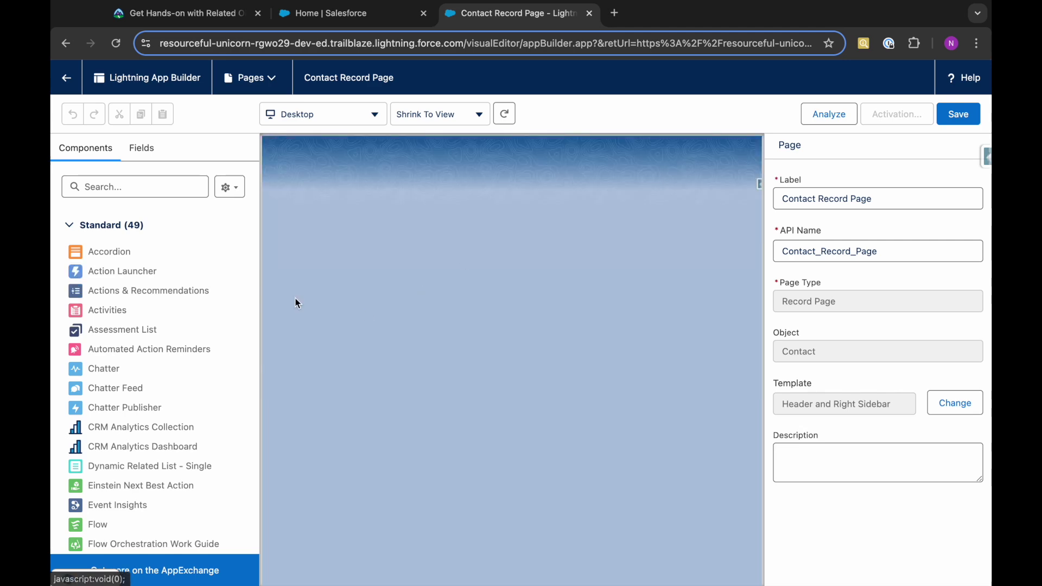
Check the challenge's Record Detail requirement and upgrade that component in the page's Details section to Dynamic Forms with Contact Layout as source.
{"action": "left_click", "coordinate": [194, 20]}
{"action": "left_click_drag", "start_coordinate": [215, 376], "coordinate": [361, 393]}
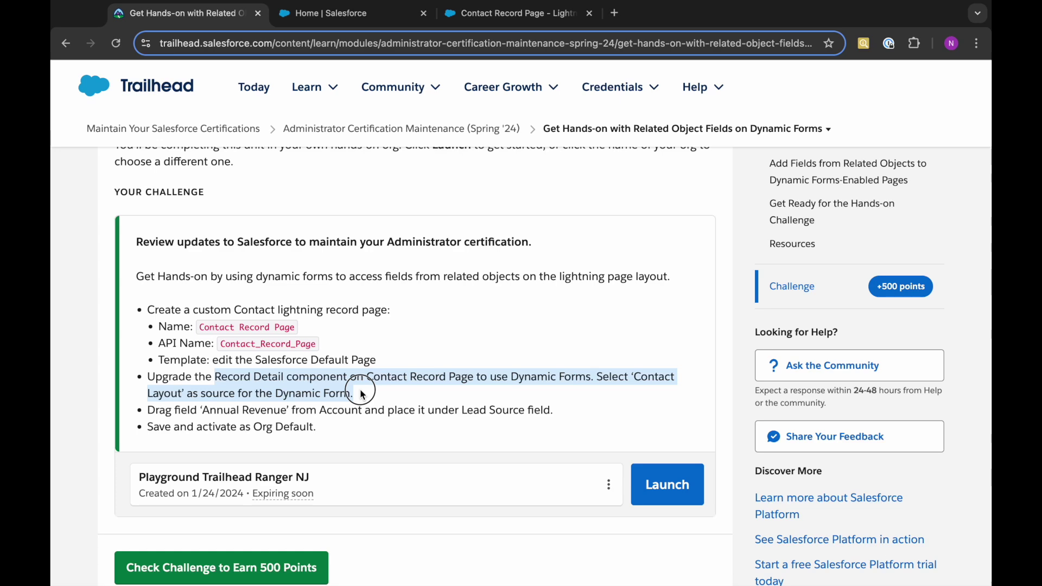
{"action": "left_click", "coordinate": [368, 394]}
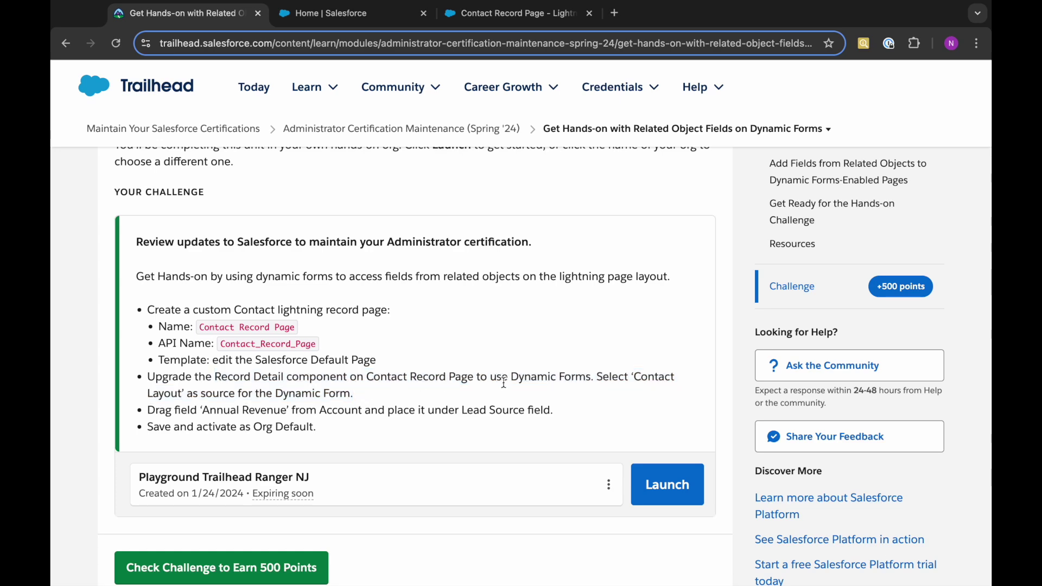
{"action": "left_click", "coordinate": [484, 16]}
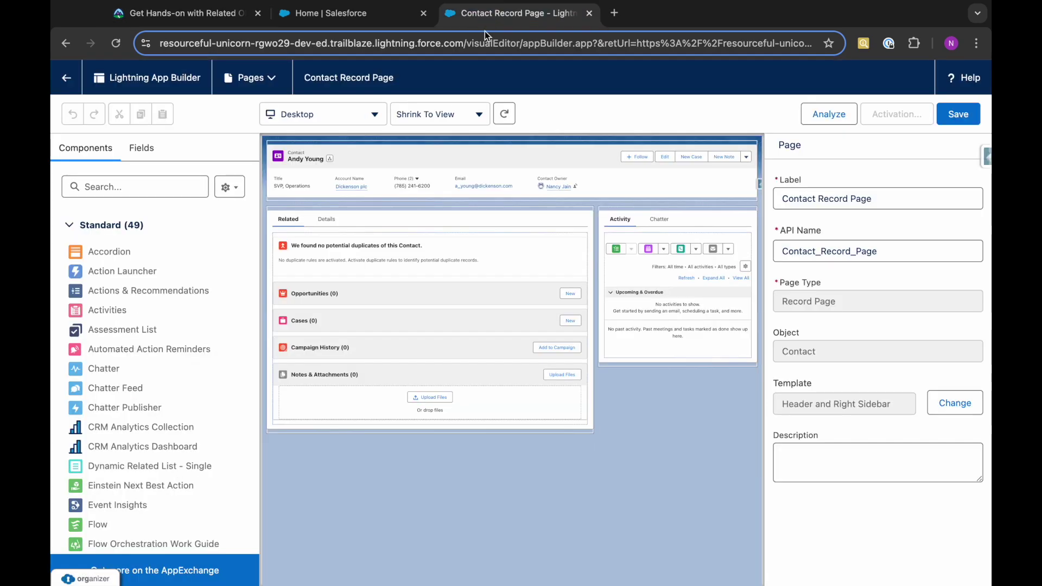
{"action": "left_click", "coordinate": [332, 222]}
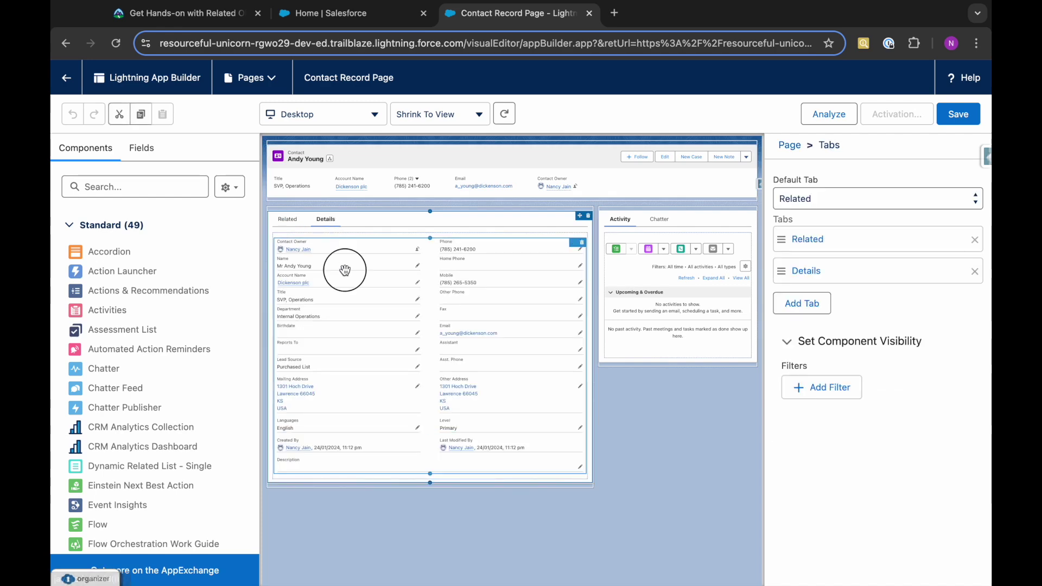
{"action": "left_click", "coordinate": [344, 270]}
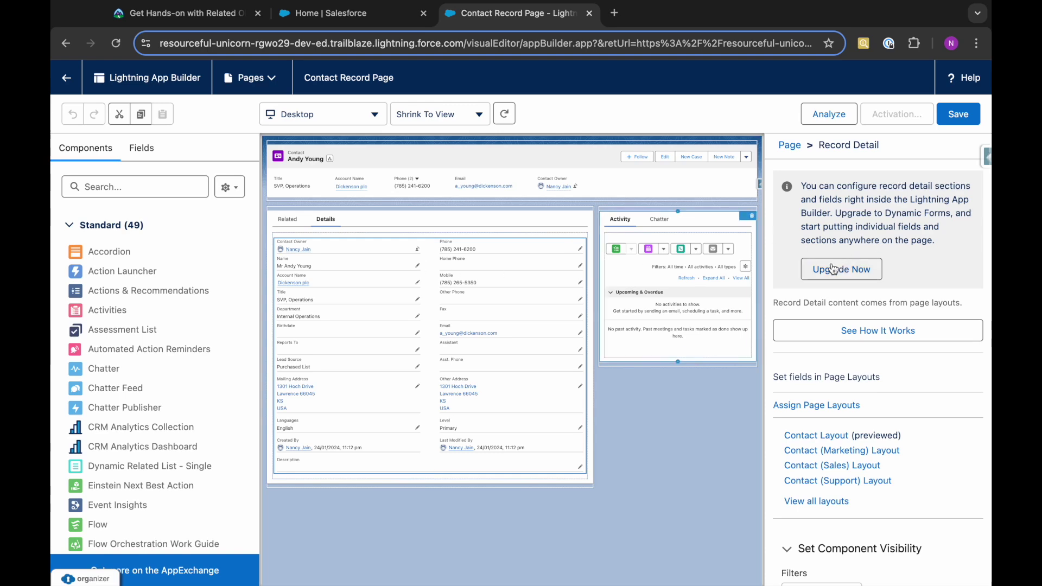
{"action": "left_click", "coordinate": [864, 273]}
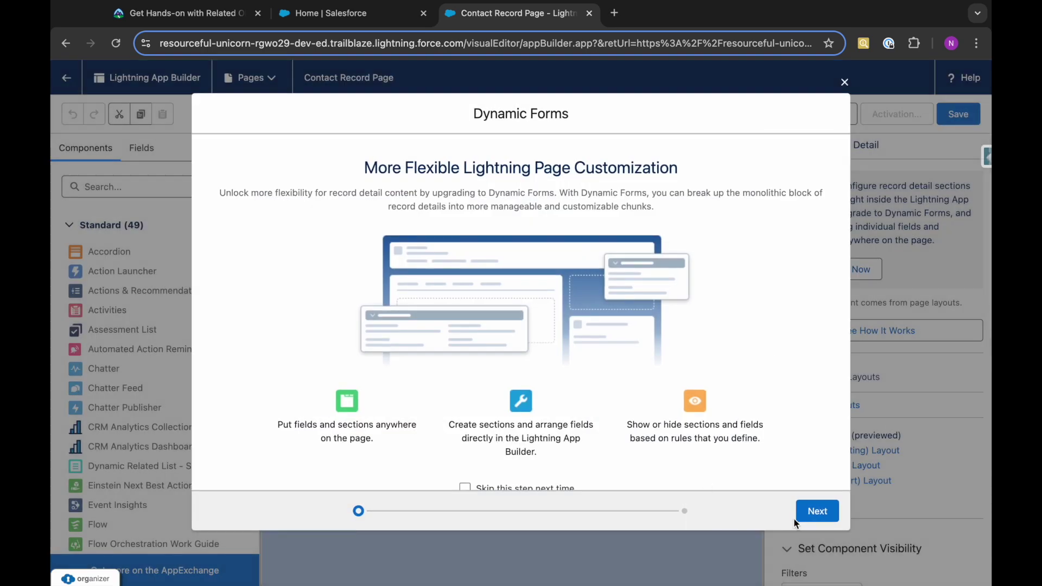
{"action": "left_click", "coordinate": [803, 513]}
{"action": "left_click", "coordinate": [204, 375]}
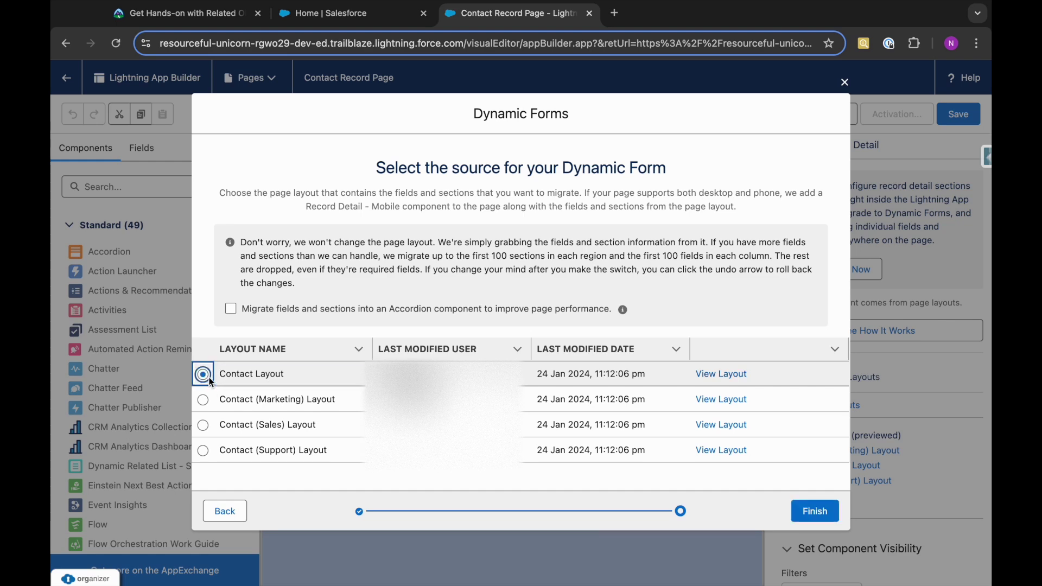
{"action": "left_click", "coordinate": [795, 511]}
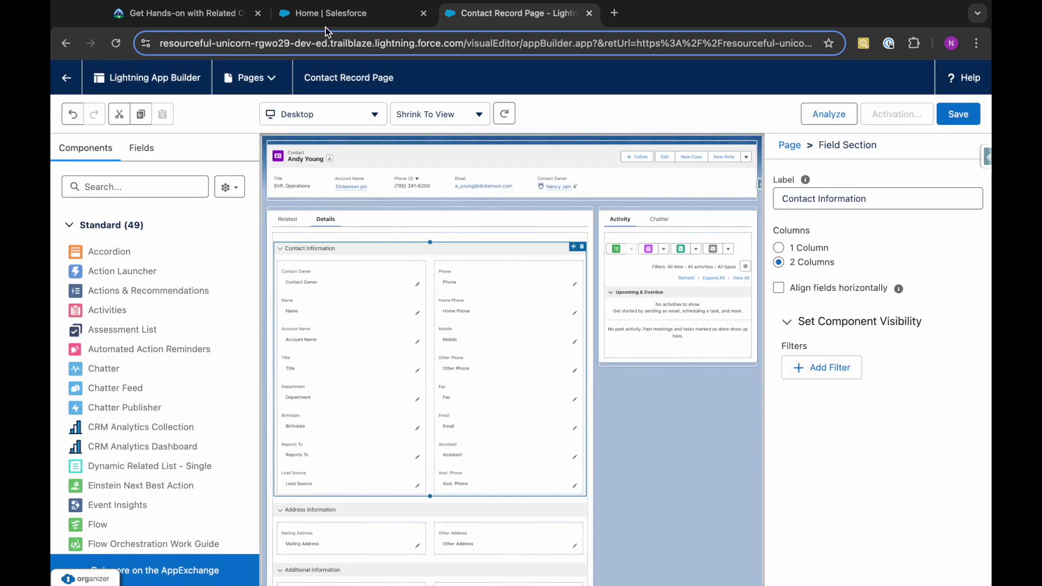
Review the challenge instructions on the Dynamic Form source and the Annual Revenue field's placement, then return to the page builder.
{"action": "left_click", "coordinate": [226, 22]}
{"action": "scroll", "coordinate": [357, 315], "scroll_direction": "down", "scroll_amount": 1}
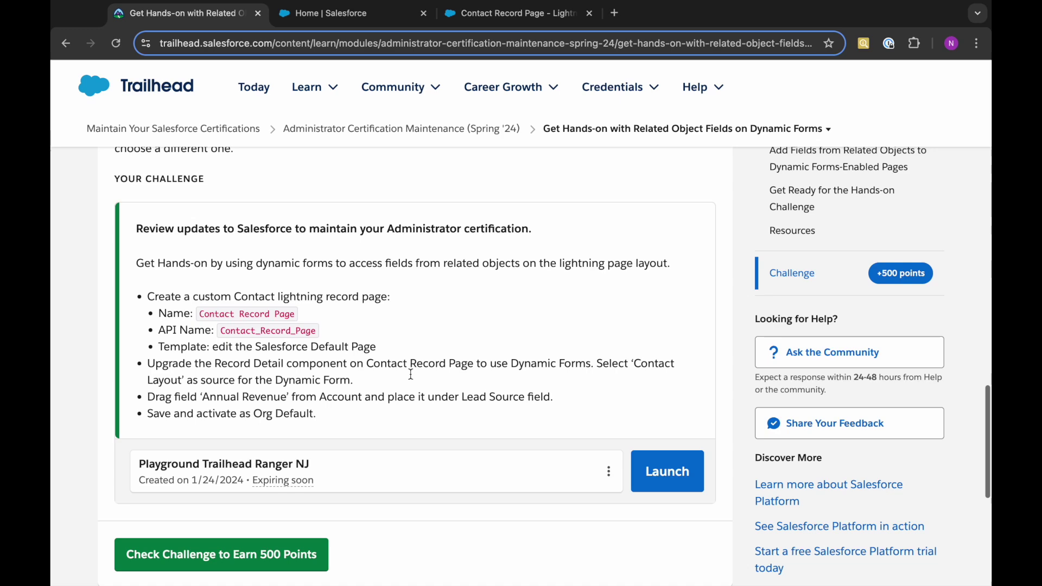
{"action": "left_click_drag", "start_coordinate": [596, 365], "coordinate": [659, 384]}
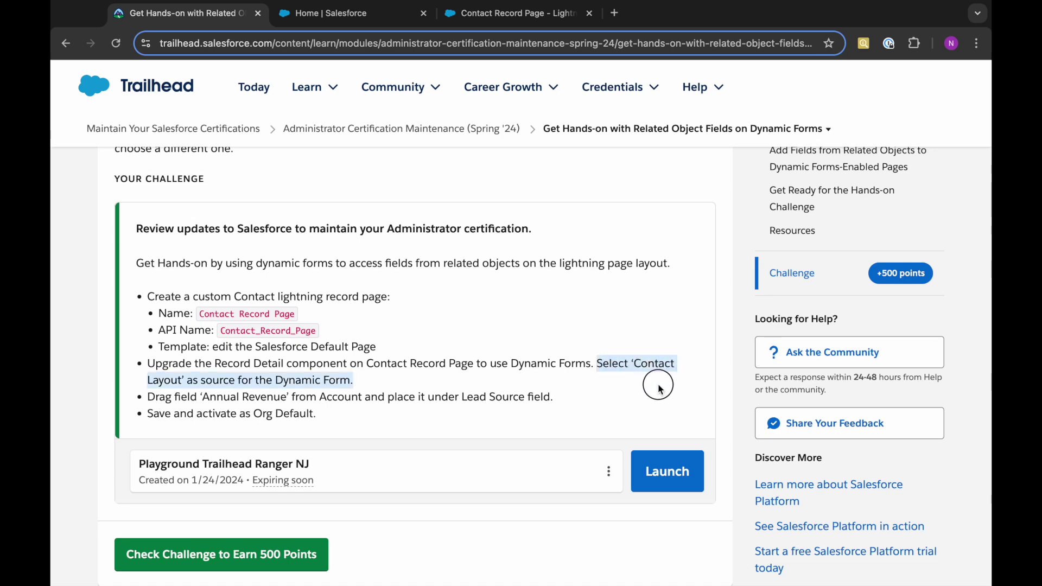
{"action": "left_click", "coordinate": [659, 389]}
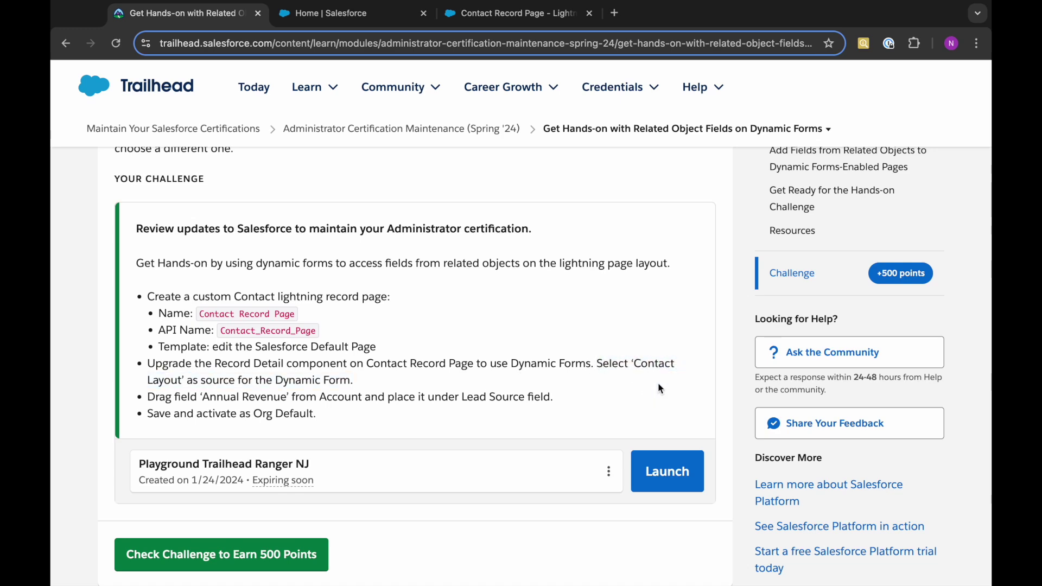
{"action": "left_click_drag", "start_coordinate": [203, 397], "coordinate": [286, 397]}
{"action": "key", "text": "ctrl+shift+Tab"}
{"action": "left_click", "coordinate": [199, 26]}
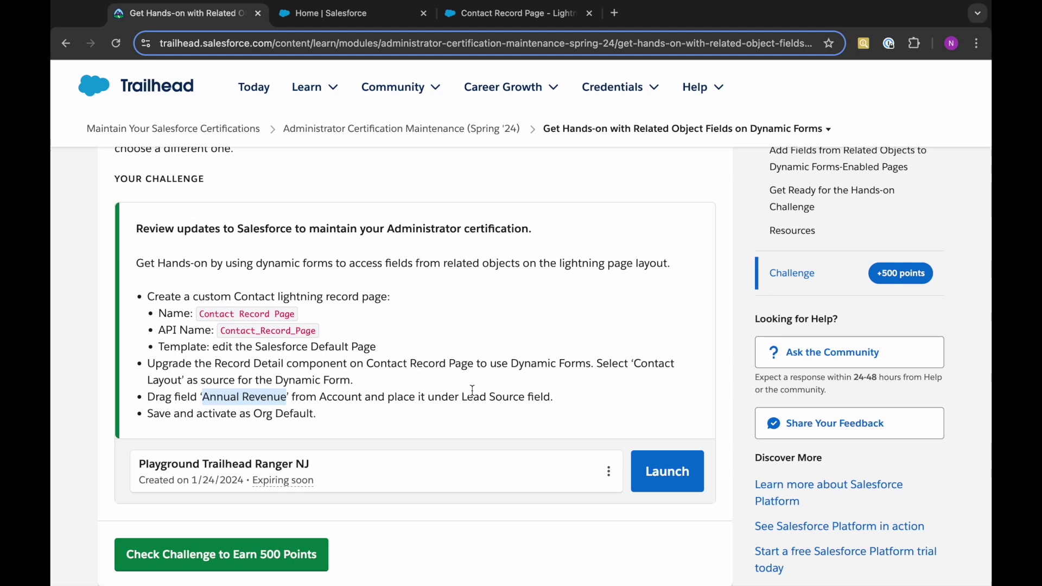
{"action": "key", "text": "ctrl+shift+Tab"}
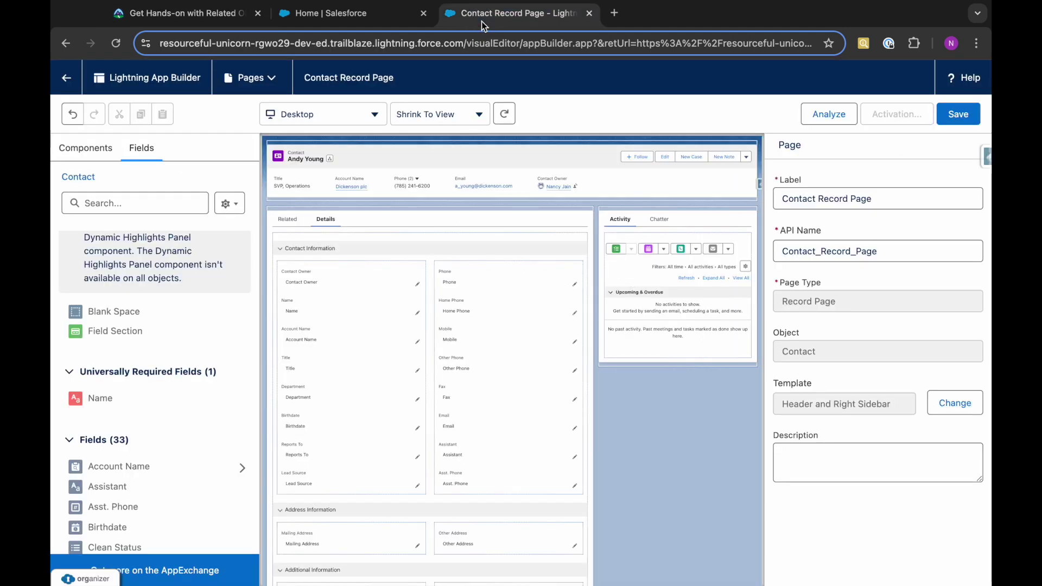
Add the Account's Annual Revenue field to the Contact Information section, directly under Lead Source.
{"action": "scroll", "coordinate": [360, 406], "scroll_direction": "down", "scroll_amount": 2}
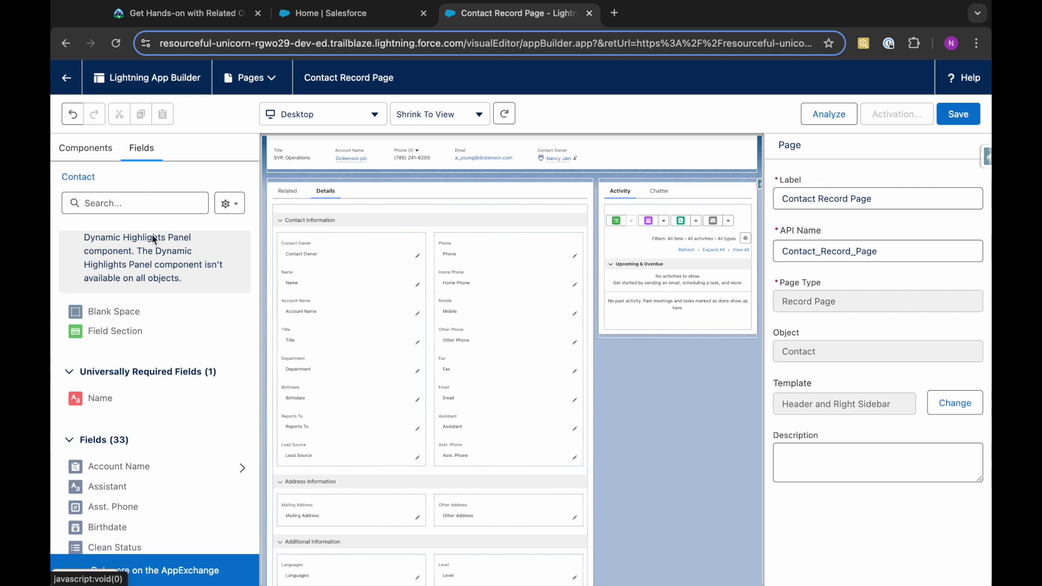
{"action": "scroll", "coordinate": [156, 343], "scroll_direction": "down", "scroll_amount": 3}
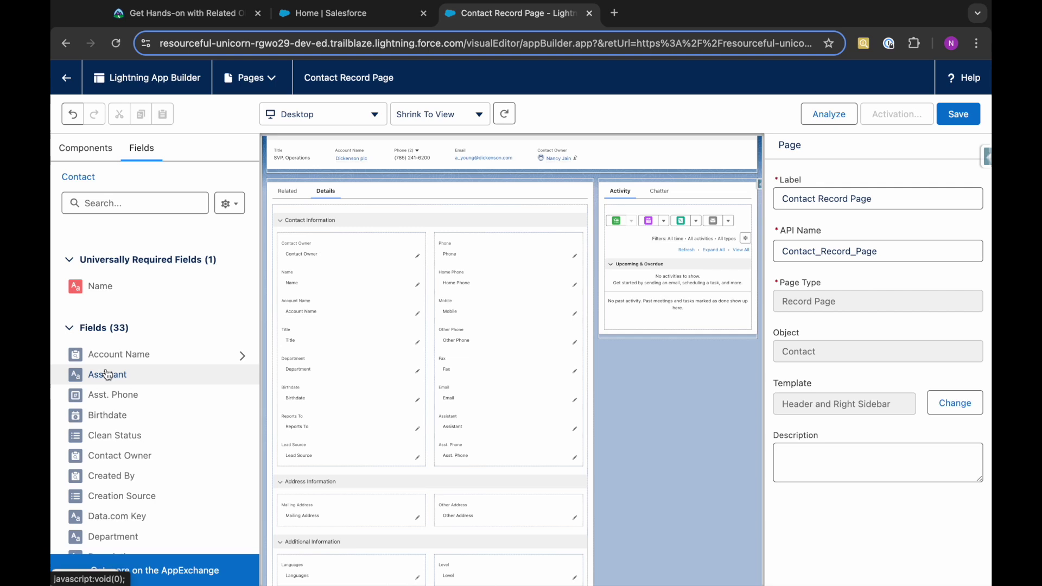
{"action": "left_click", "coordinate": [243, 359]}
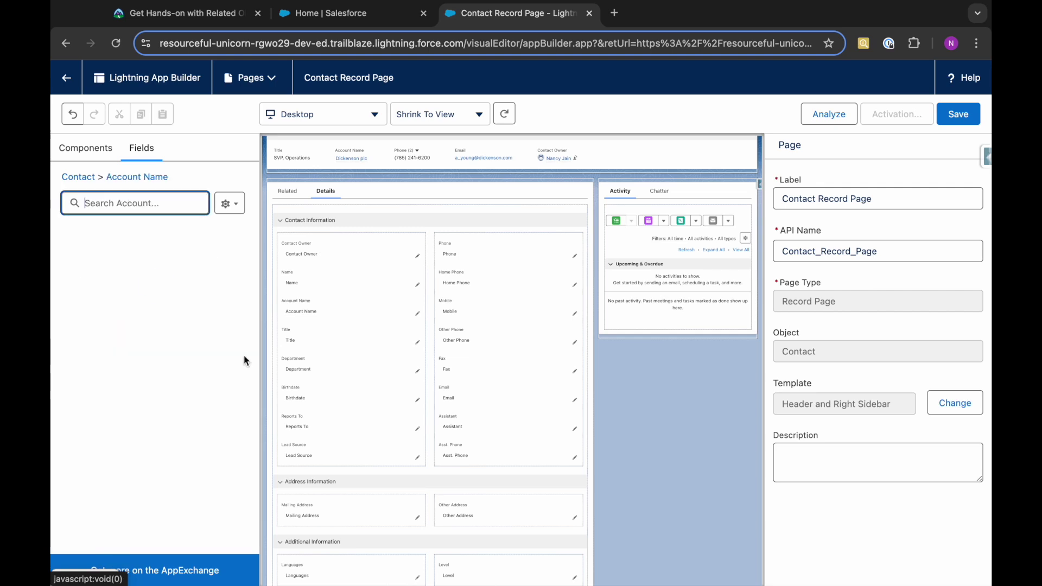
{"action": "scroll", "coordinate": [125, 453], "scroll_direction": "down", "scroll_amount": 4}
{"action": "scroll", "coordinate": [125, 455], "scroll_direction": "down", "scroll_amount": 5}
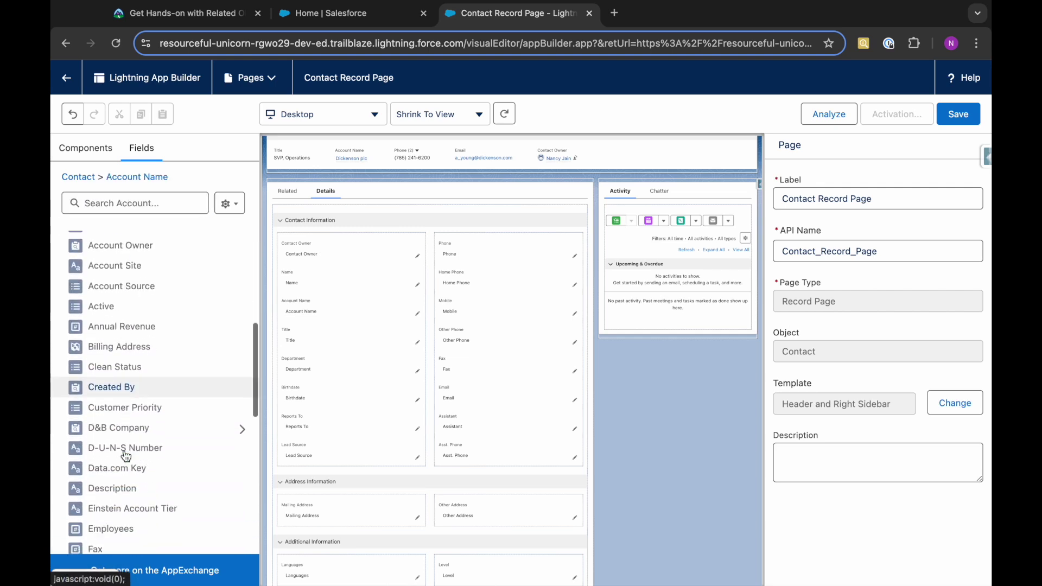
{"action": "scroll", "coordinate": [139, 367], "scroll_direction": "up", "scroll_amount": 2}
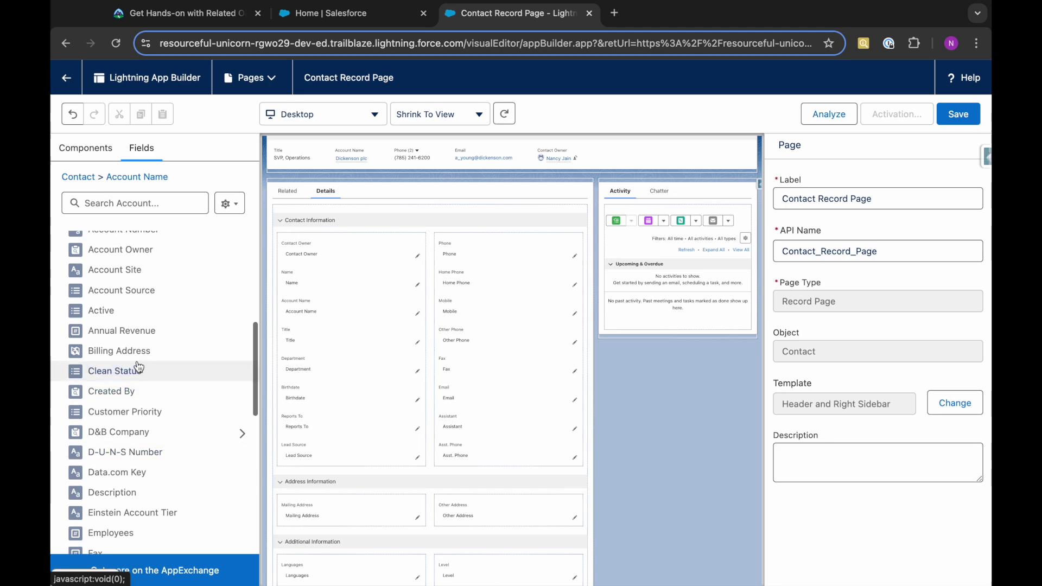
{"action": "double_click", "coordinate": [102, 331]}
{"action": "left_click", "coordinate": [696, 368]}
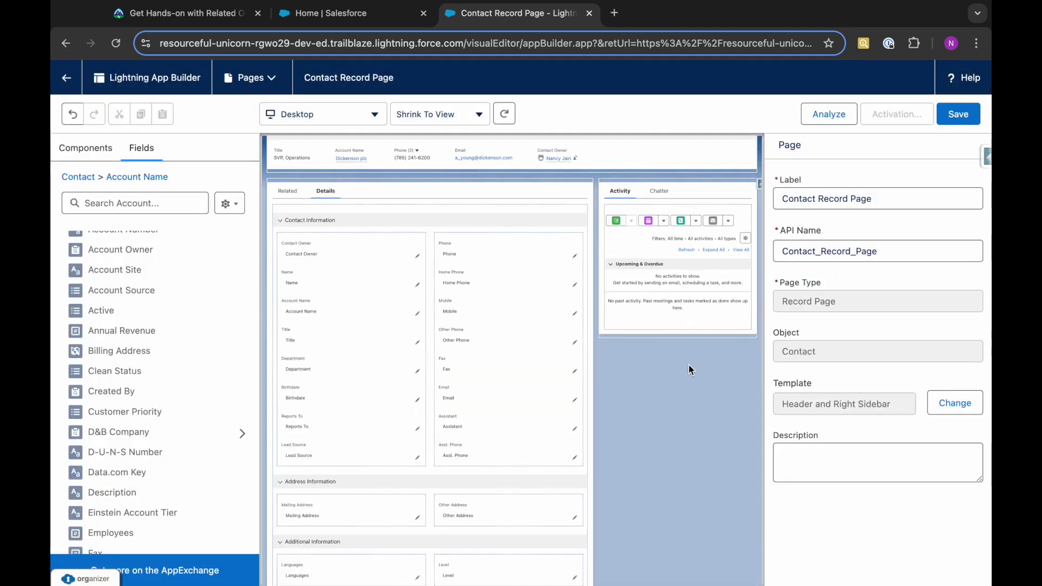
{"action": "left_click_drag", "start_coordinate": [109, 332], "coordinate": [298, 462]}
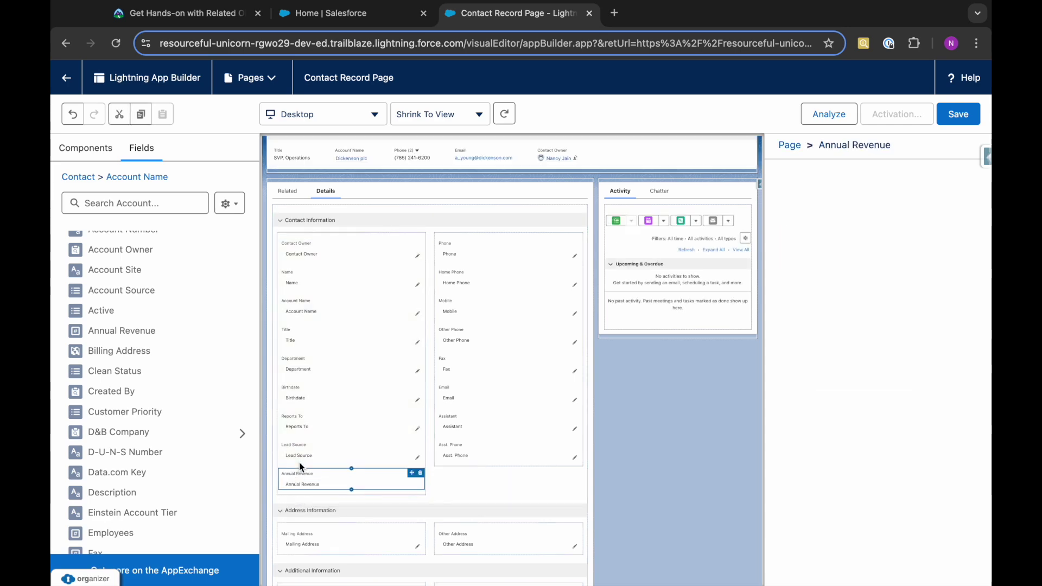
Check the challenge's save and activation requirement in Trailhead, then return to the page builder and save the Contact Record Page.
{"action": "left_click", "coordinate": [185, 13]}
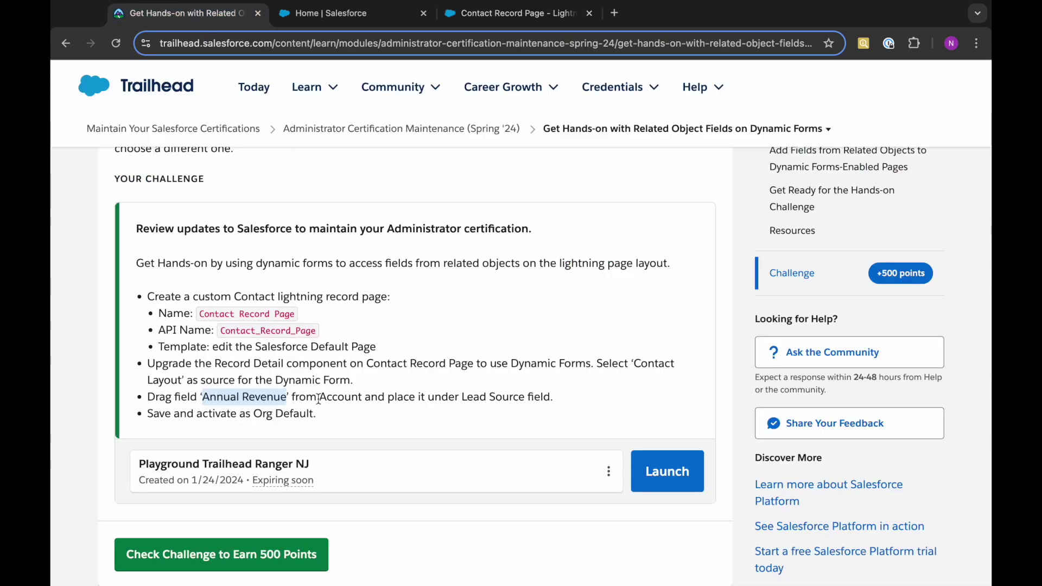
{"action": "left_click_drag", "start_coordinate": [176, 414], "coordinate": [319, 416]}
{"action": "left_click", "coordinate": [329, 418]}
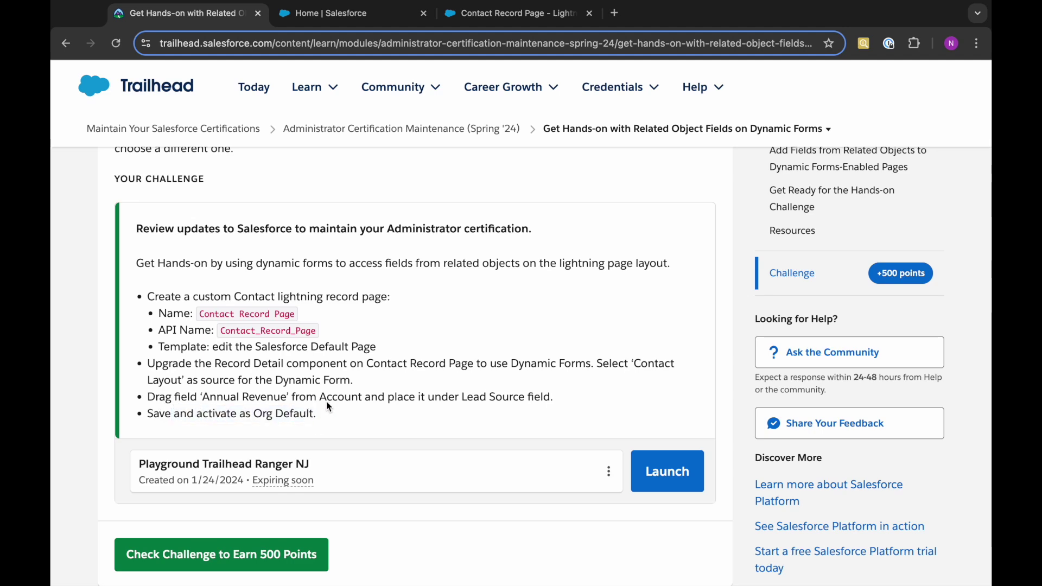
{"action": "left_click", "coordinate": [487, 24]}
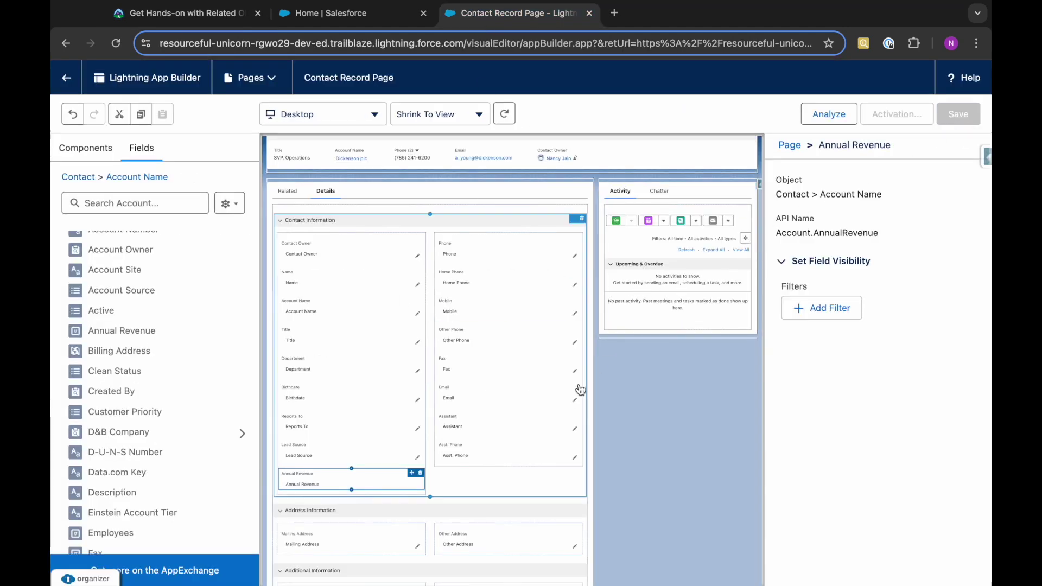
{"action": "scroll", "coordinate": [541, 421], "scroll_direction": "up", "scroll_amount": 1}
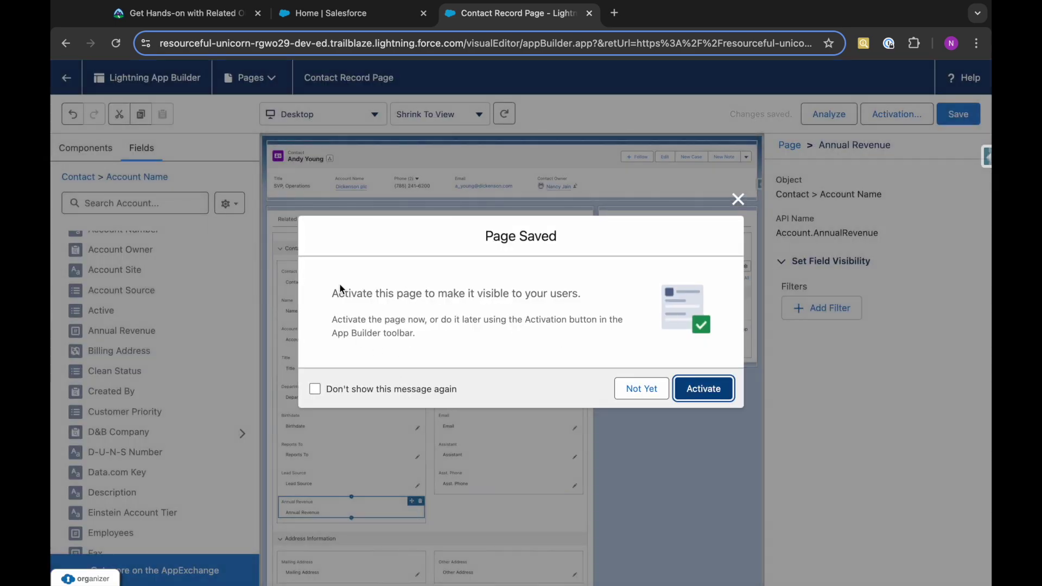
Activate the Contact Record Page as the org default for the desktop and phone form factors and save the assignment.
{"action": "left_click", "coordinate": [704, 388]}
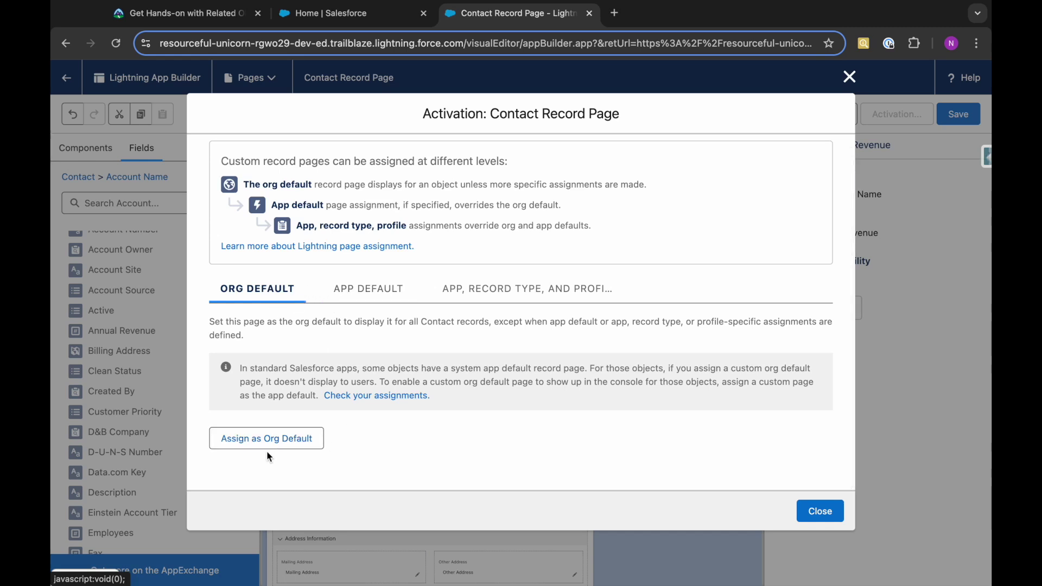
{"action": "left_click", "coordinate": [293, 439]}
{"action": "left_click", "coordinate": [353, 348]}
{"action": "left_click", "coordinate": [822, 447]}
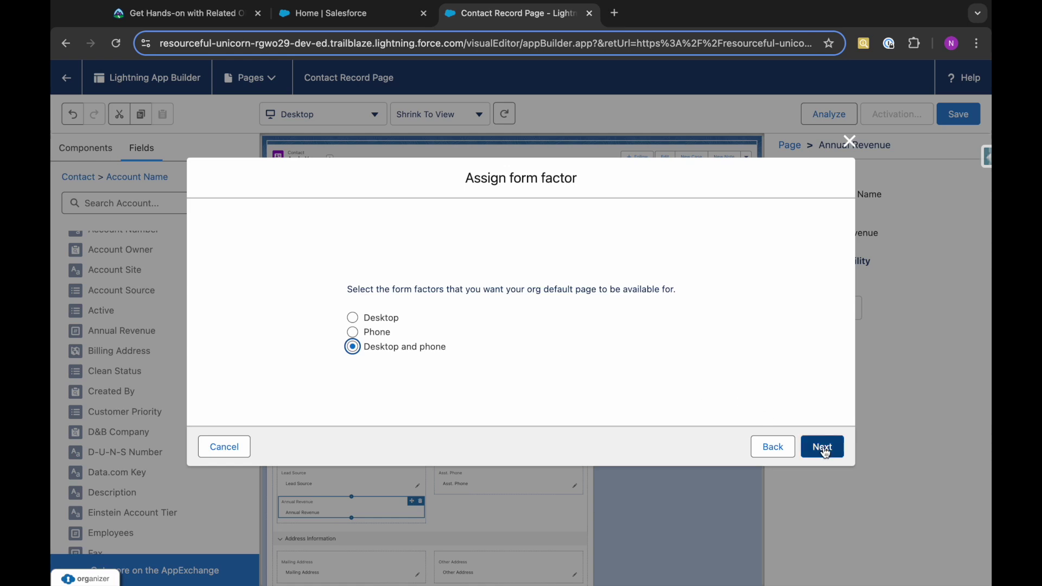
{"action": "left_click", "coordinate": [819, 417]}
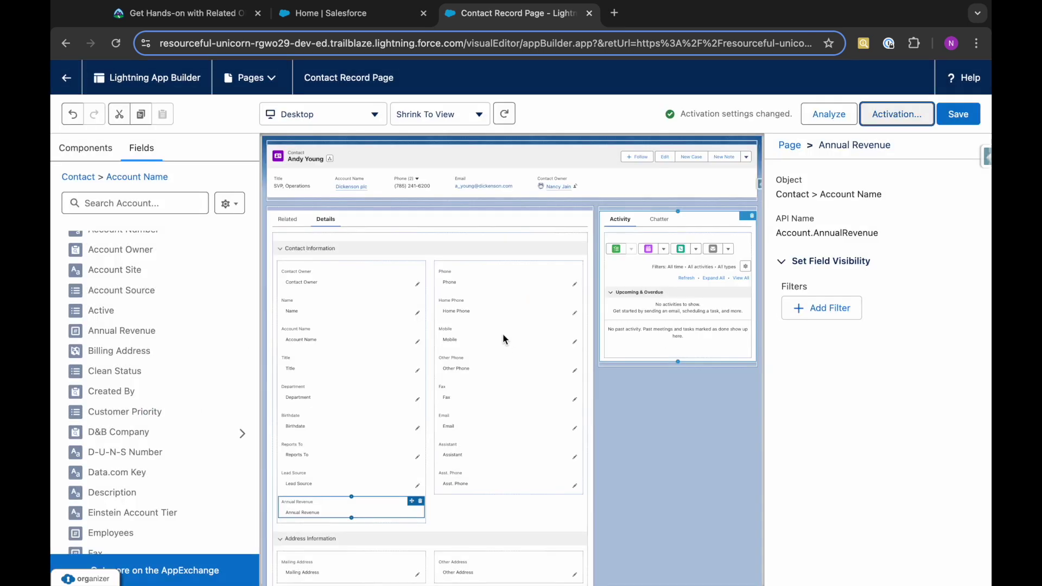
Return to the Trailhead challenge and submit it for checking to earn the 500 points.
{"action": "left_click", "coordinate": [159, 22]}
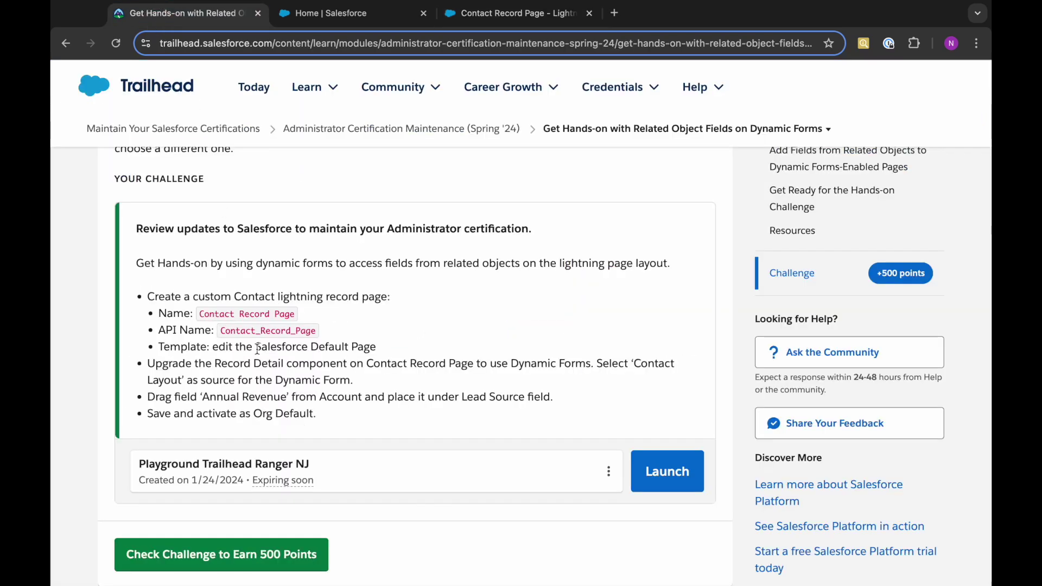
{"action": "scroll", "coordinate": [263, 380], "scroll_direction": "down", "scroll_amount": 2}
{"action": "left_click", "coordinate": [263, 443]}
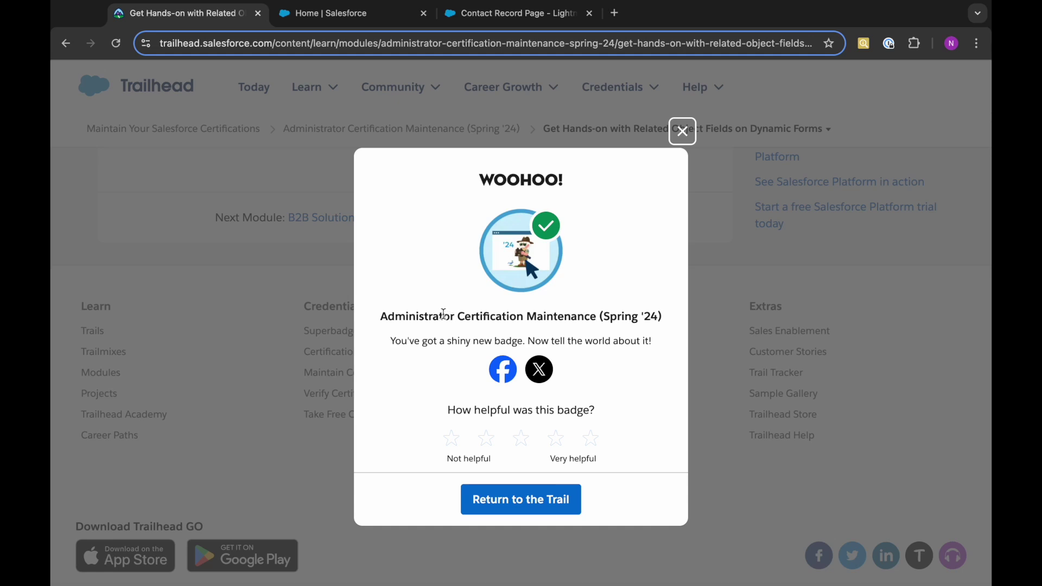
{"action": "left_click_drag", "start_coordinate": [375, 313], "coordinate": [667, 326]}
{"action": "left_click", "coordinate": [653, 381]}
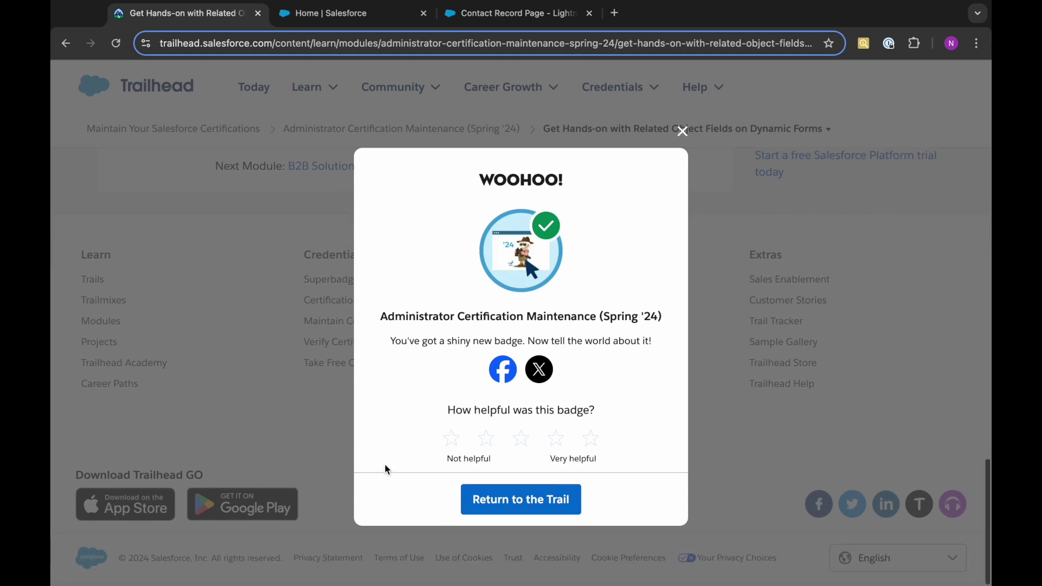
{"action": "scroll", "coordinate": [421, 418], "scroll_direction": "up", "scroll_amount": 2}
{"action": "scroll", "coordinate": [279, 421], "scroll_direction": "up", "scroll_amount": 15}
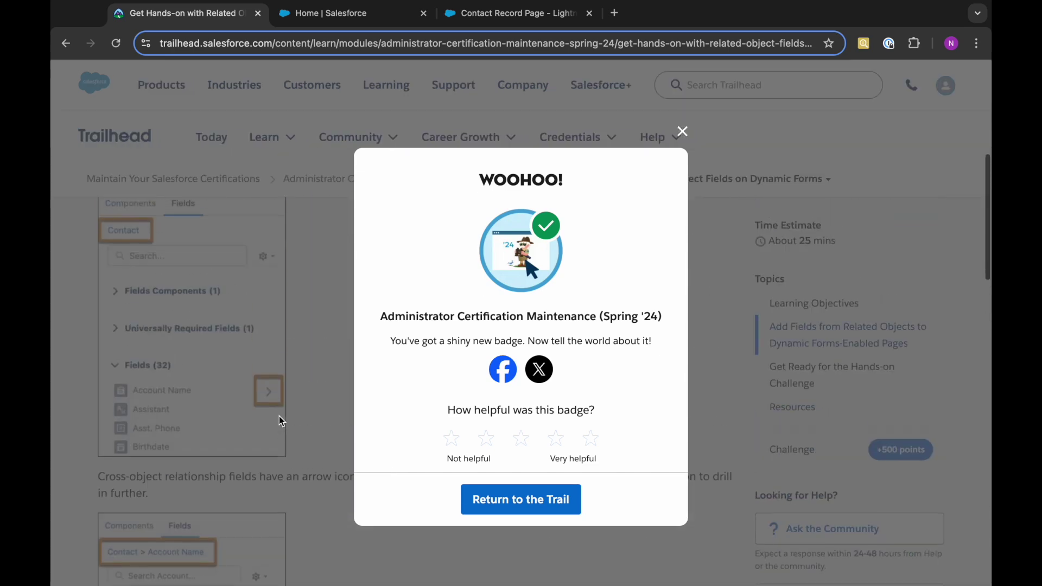